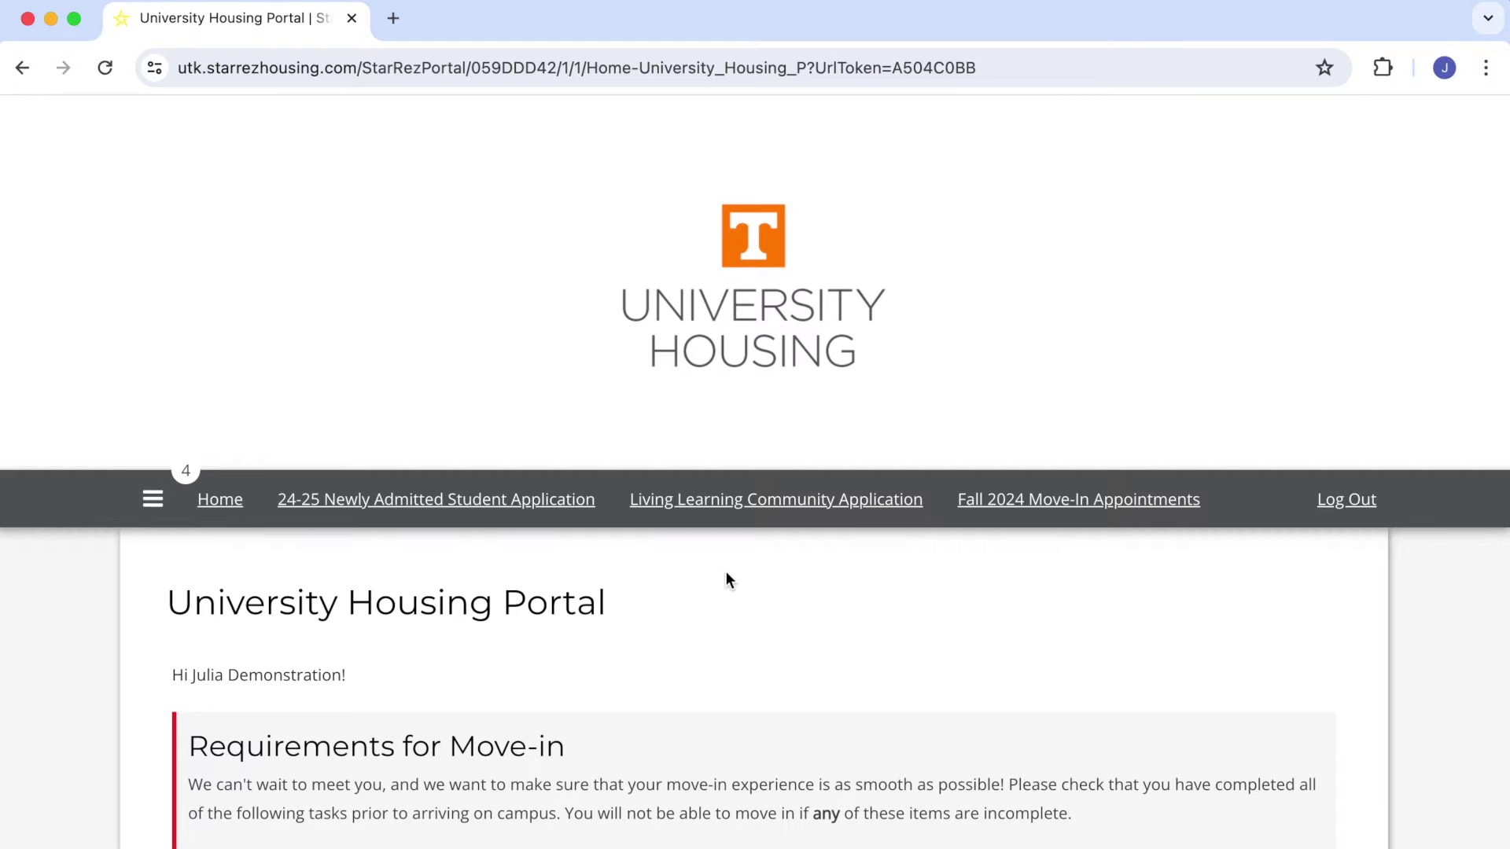
- Open the 24-25 Newly Admitted Student Application and continue the Fall 2024 Spring 2025 application
click(559, 517)
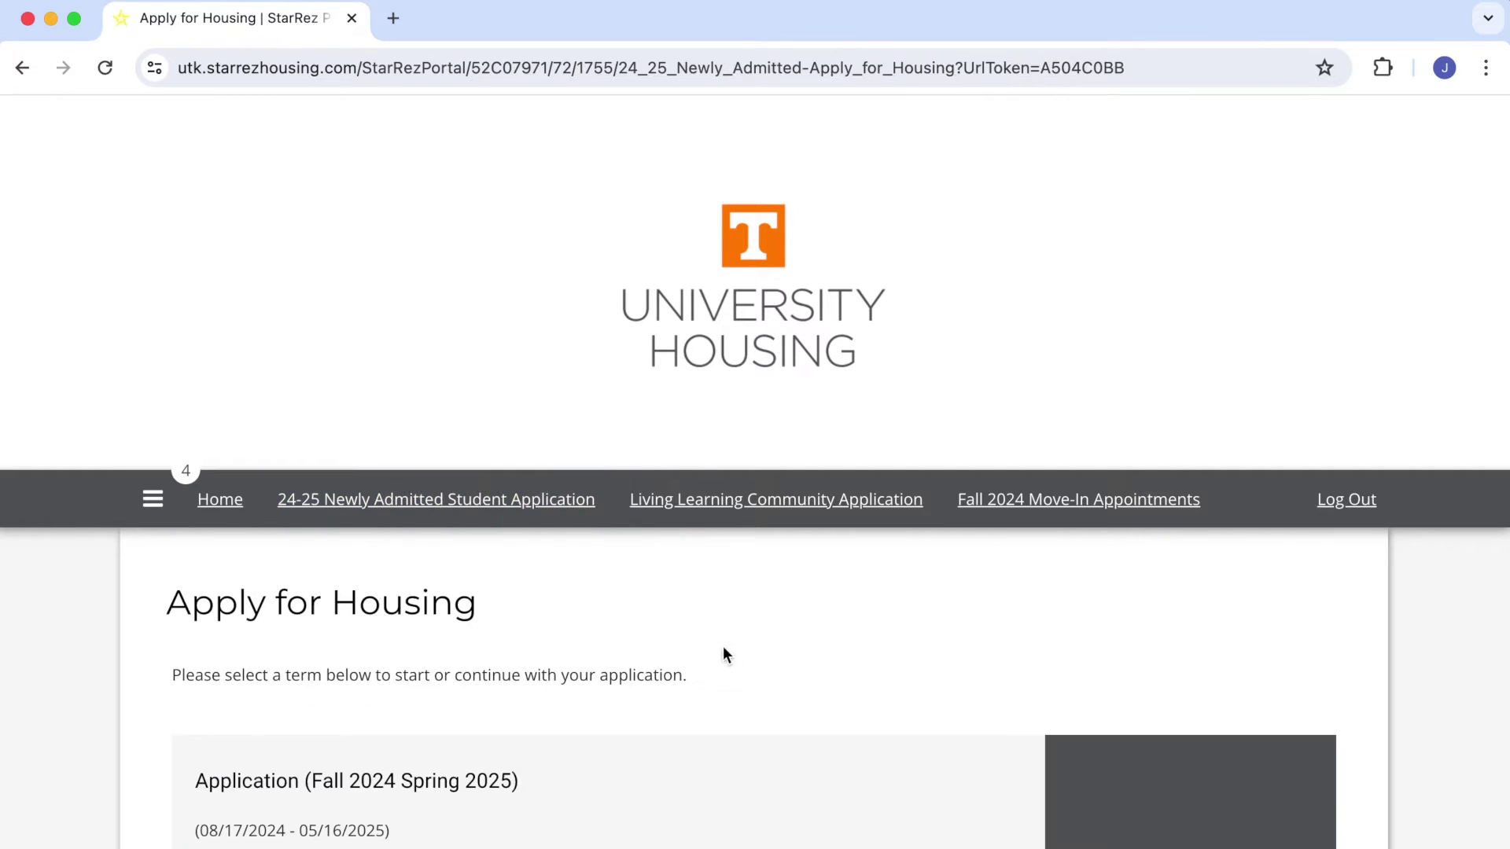
scroll(731, 663, down, 3)
scroll(732, 655, down, 5)
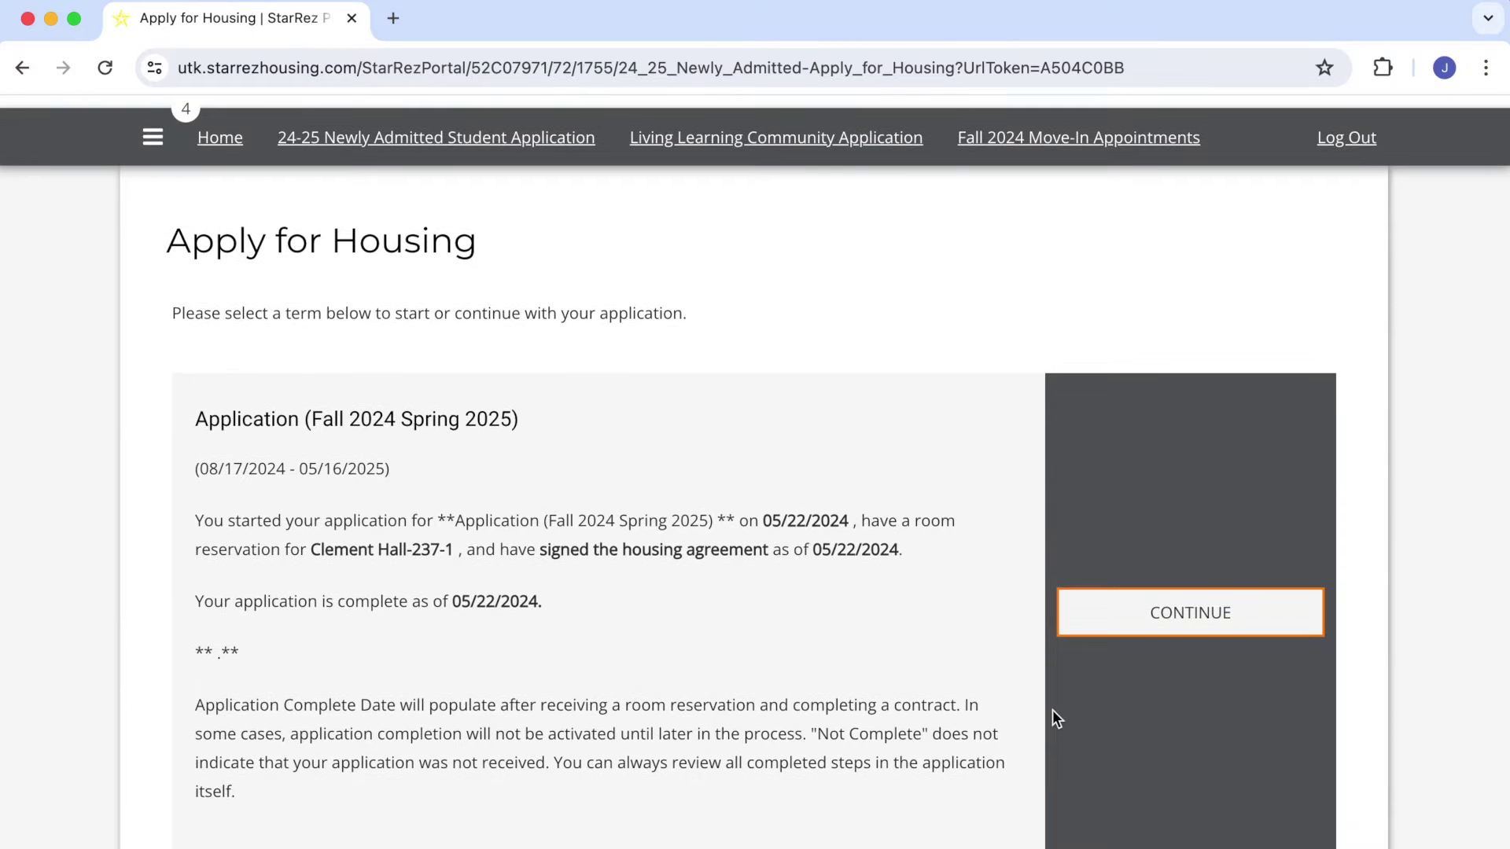
click(1133, 625)
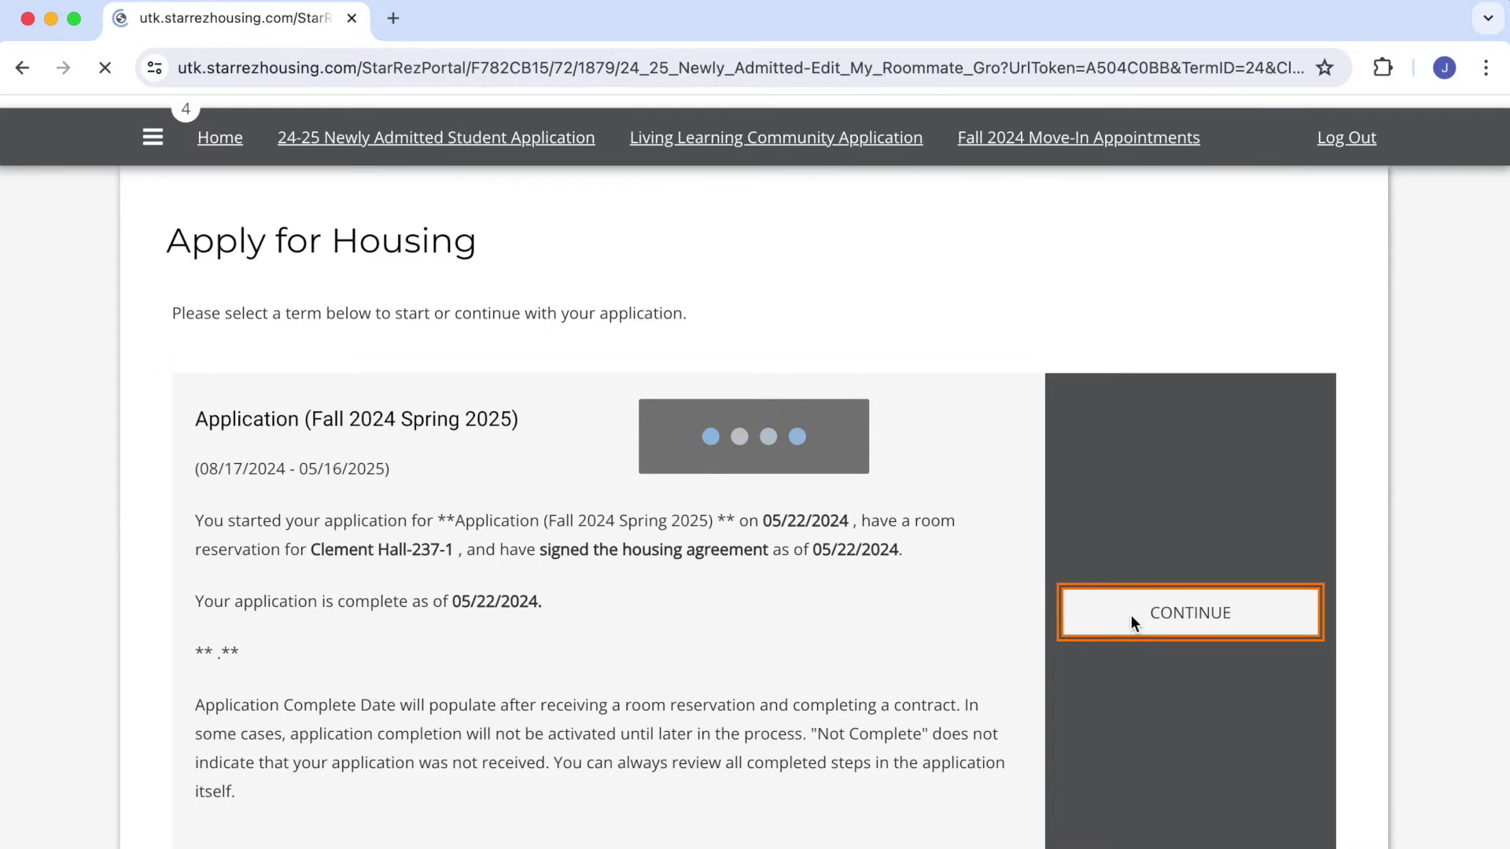
scroll(987, 622, down, 2)
scroll(987, 623, down, 2)
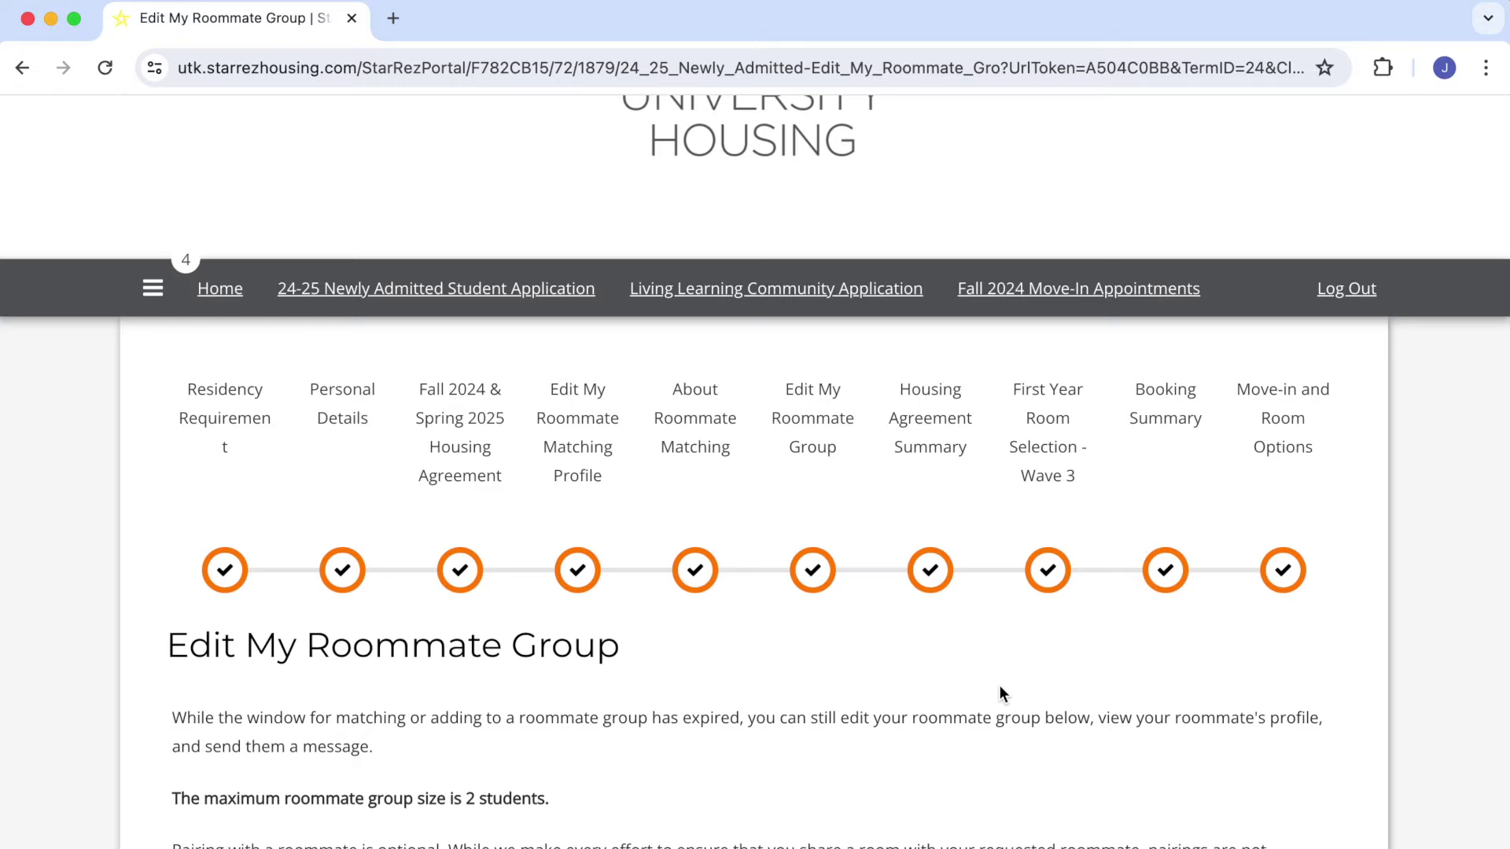
- Review the Clement Hall-237-1 Booking Summary and continue to Move-in and Room Options
click(1192, 423)
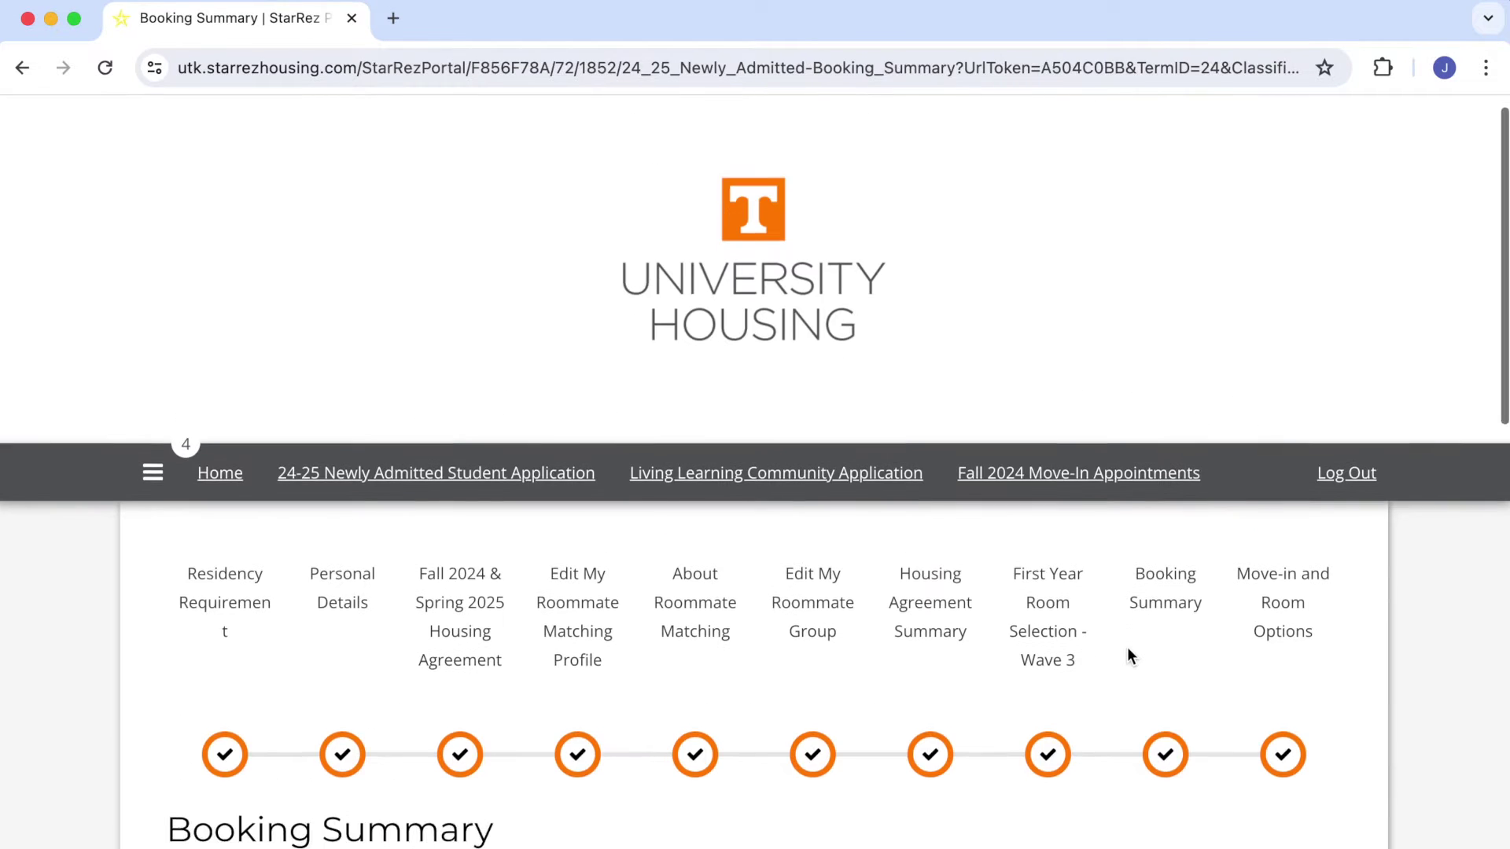
scroll(1127, 648, down, 2)
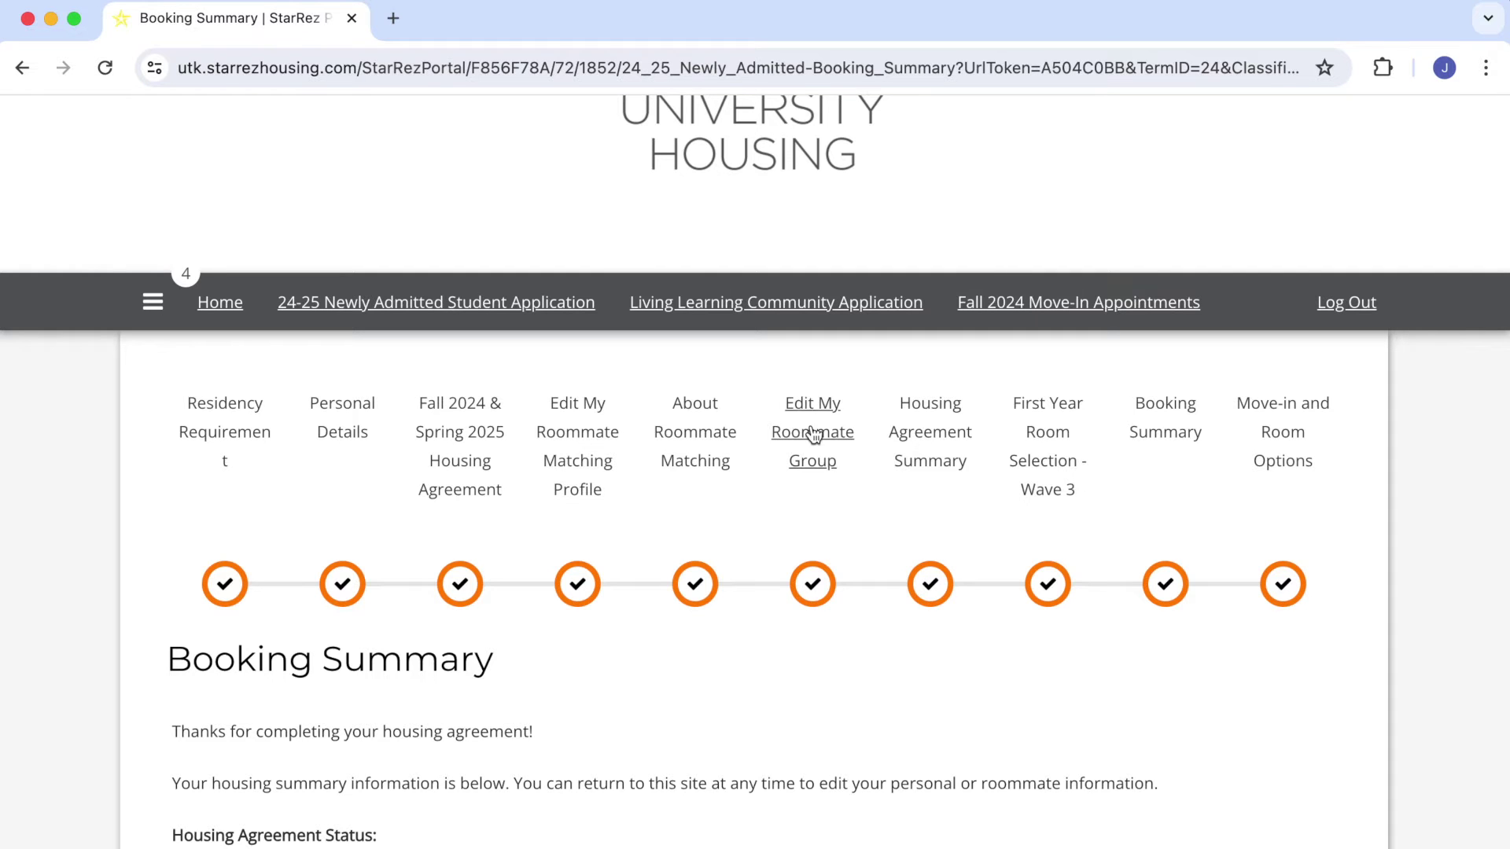
scroll(977, 730, down, 5)
scroll(977, 735, down, 8)
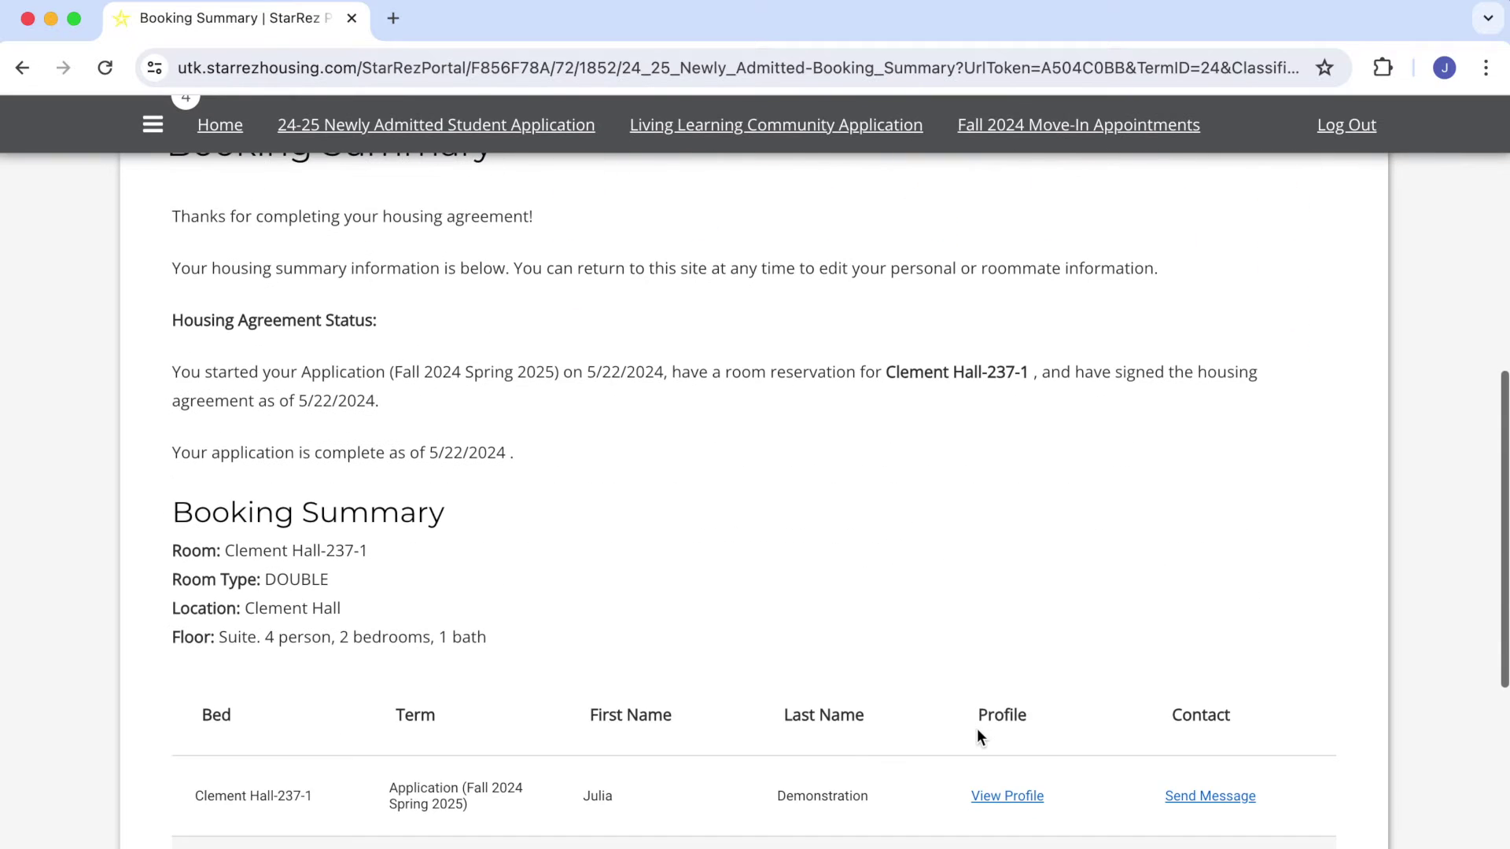
click(240, 782)
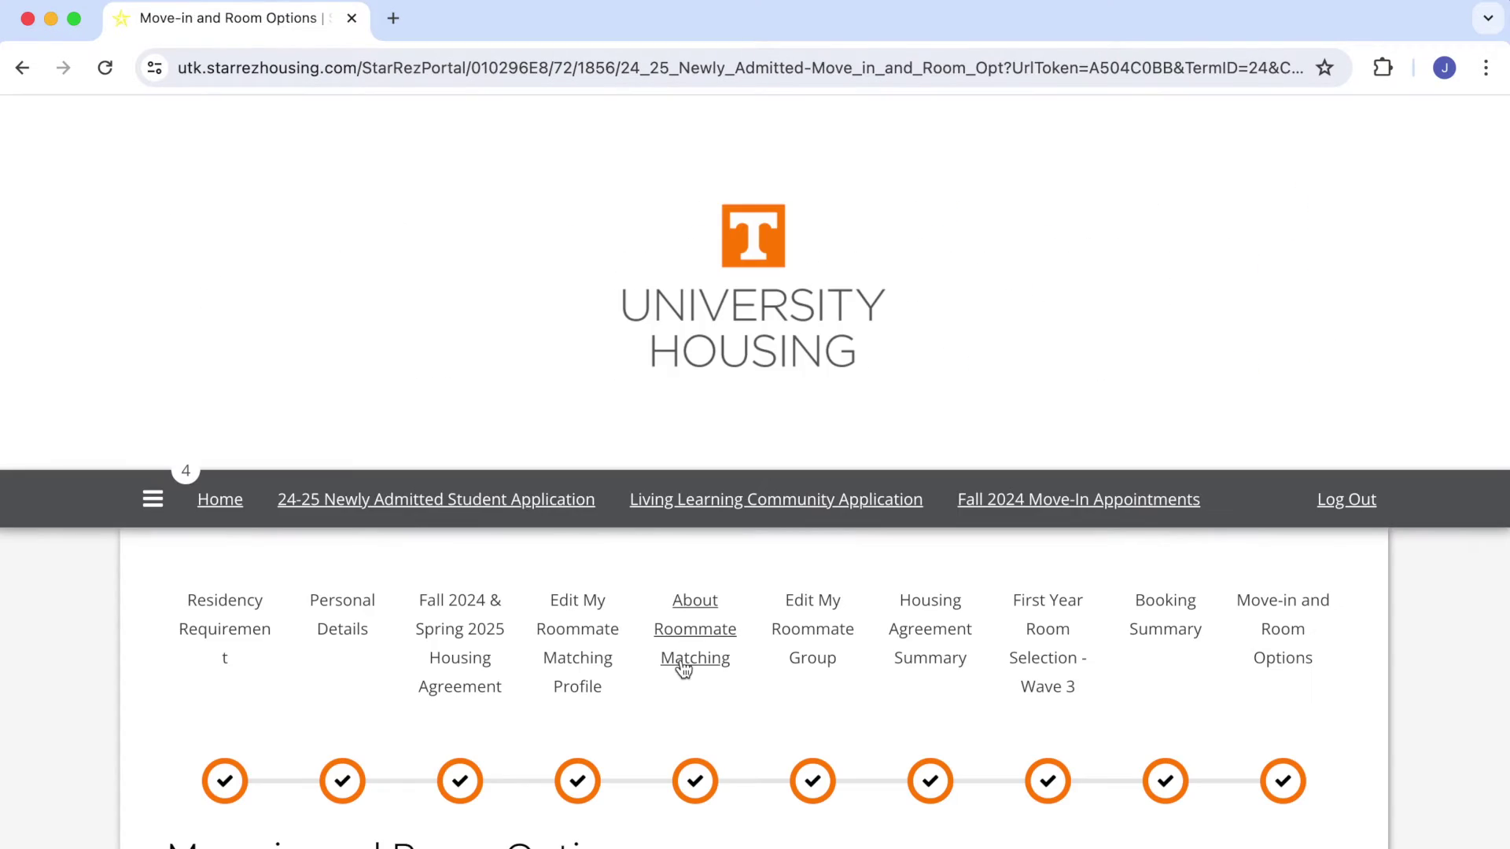
scroll(684, 571, down, 4)
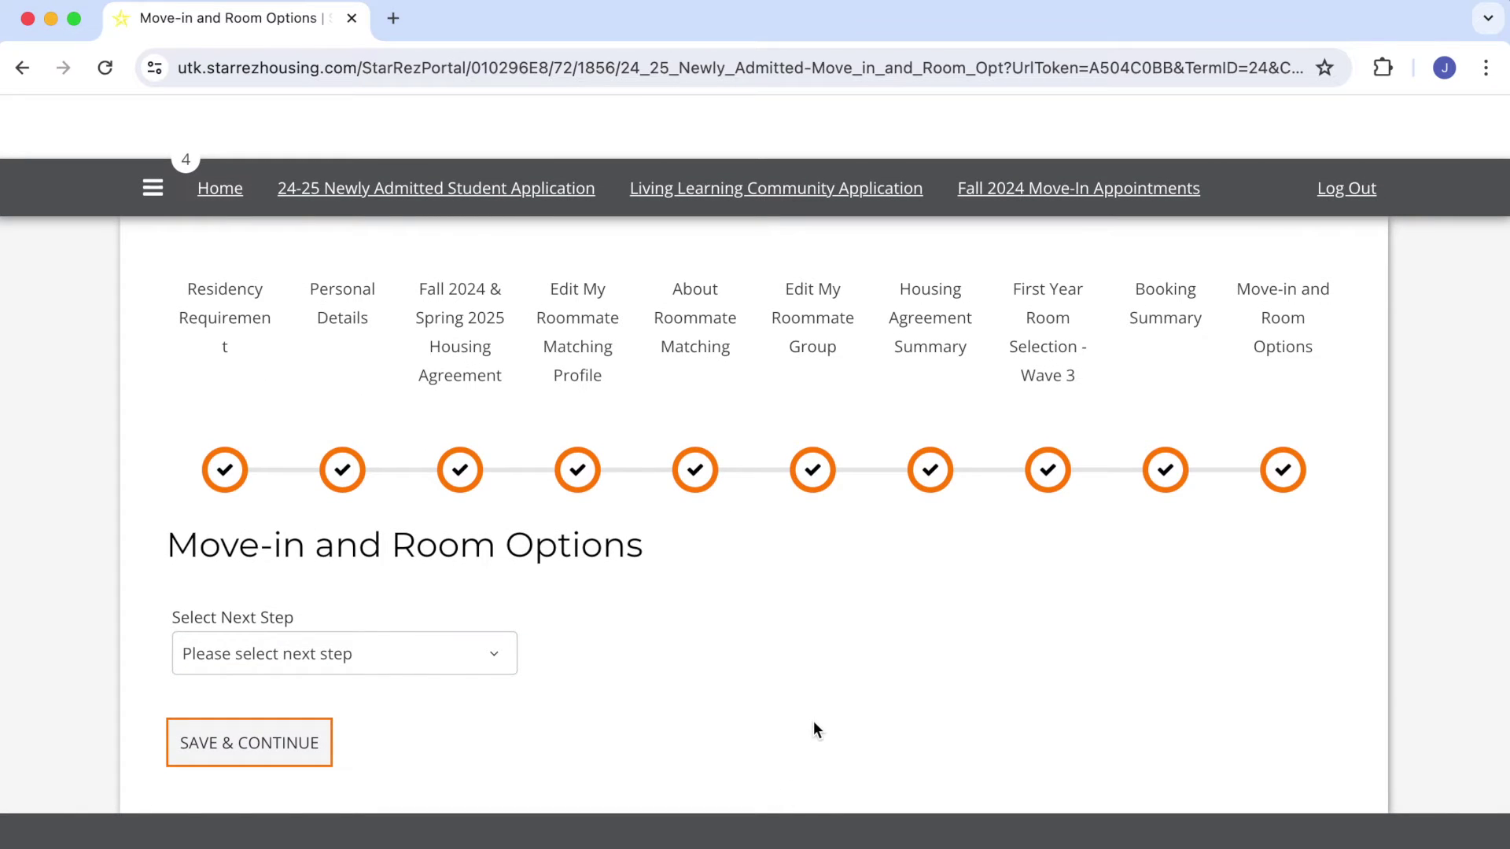
- Choose Modify My Booking as the next step and save to reach Change Your Original Selection
click(389, 643)
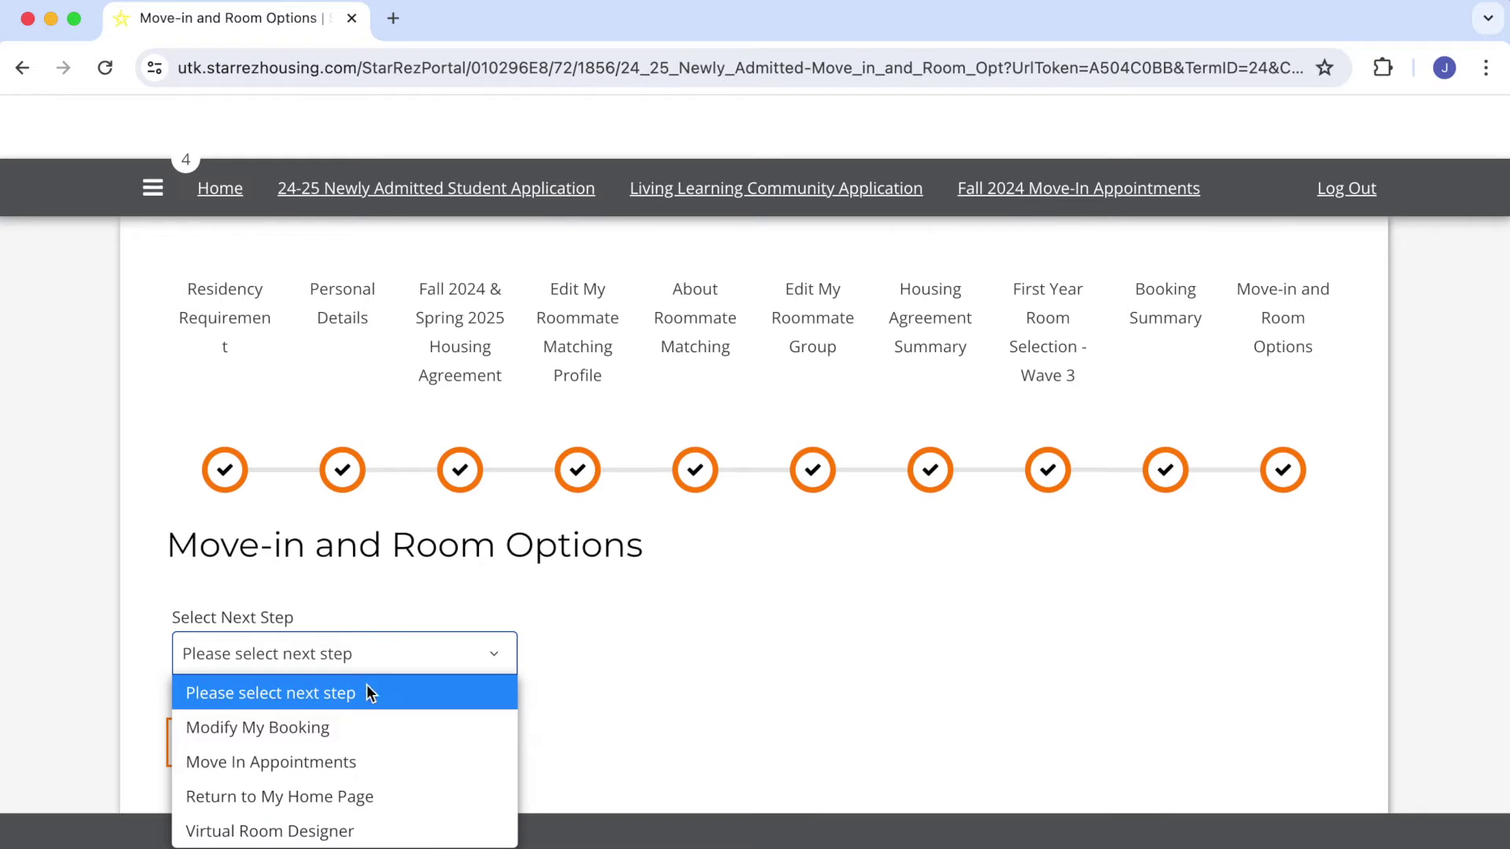
click(338, 725)
click(279, 742)
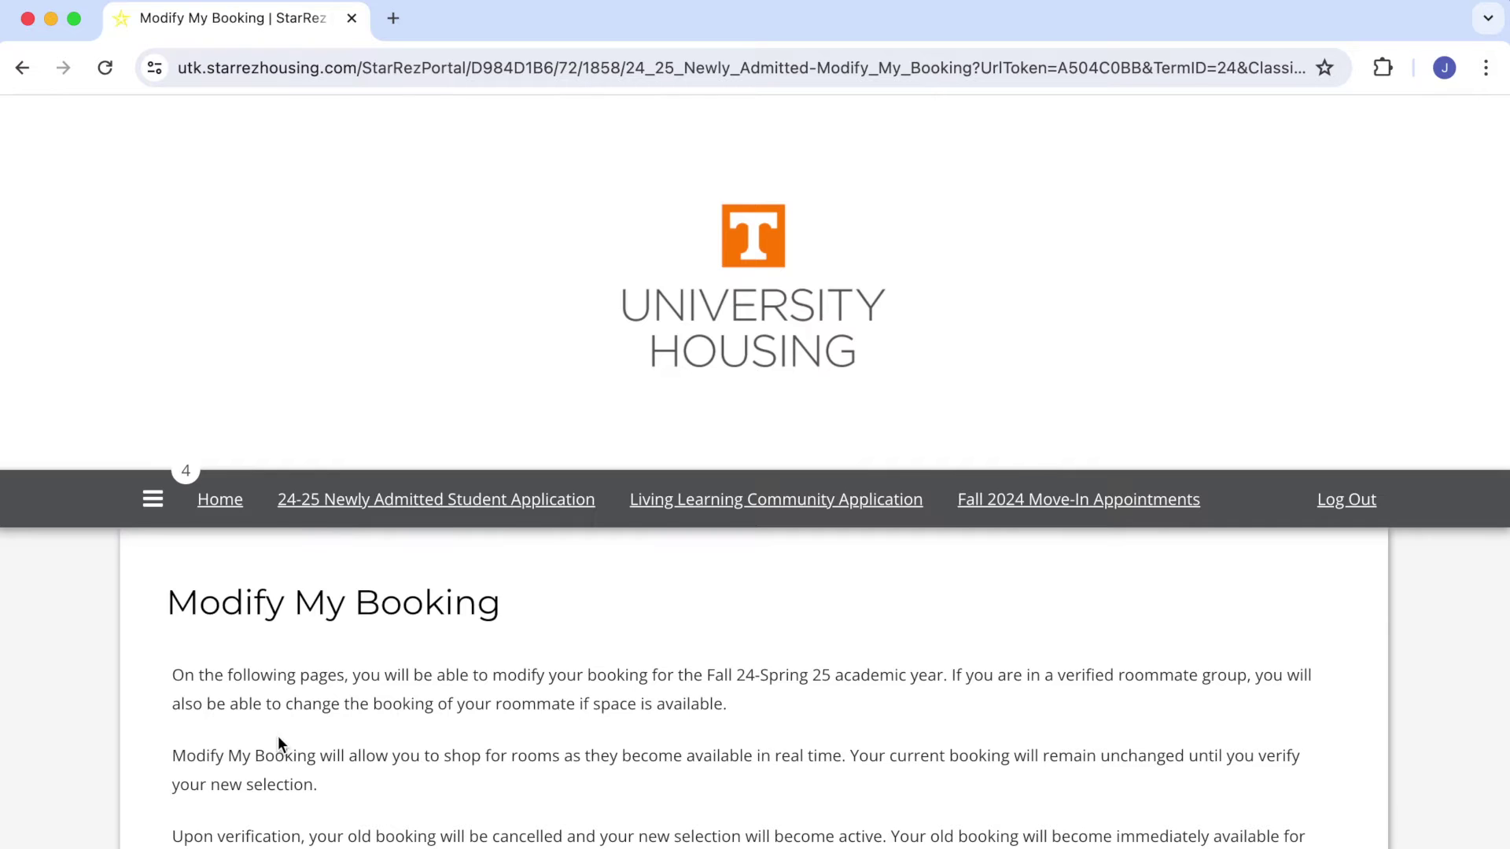
scroll(279, 737, down, 3)
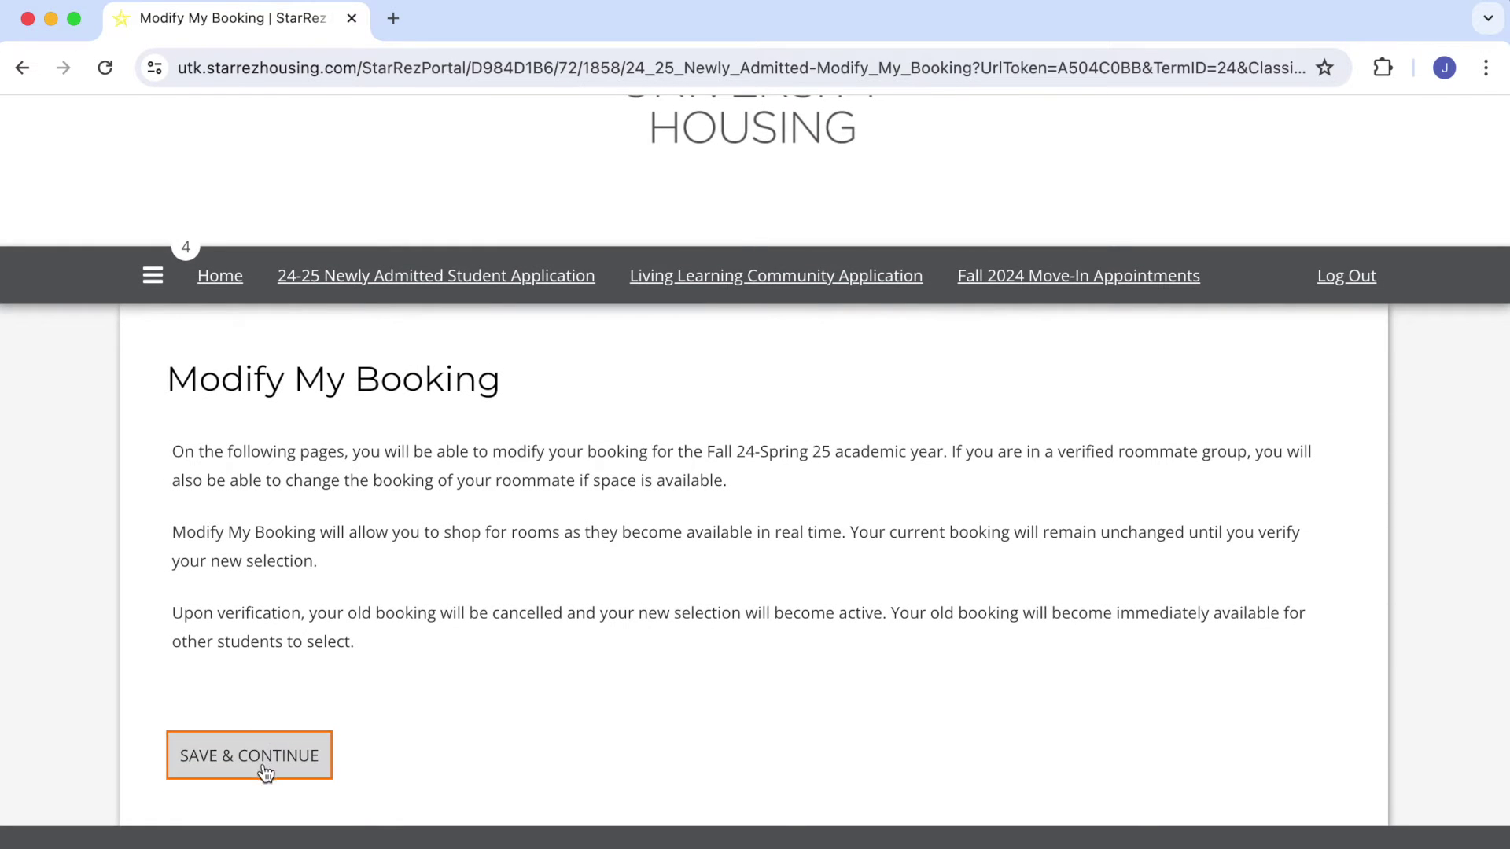
click(265, 771)
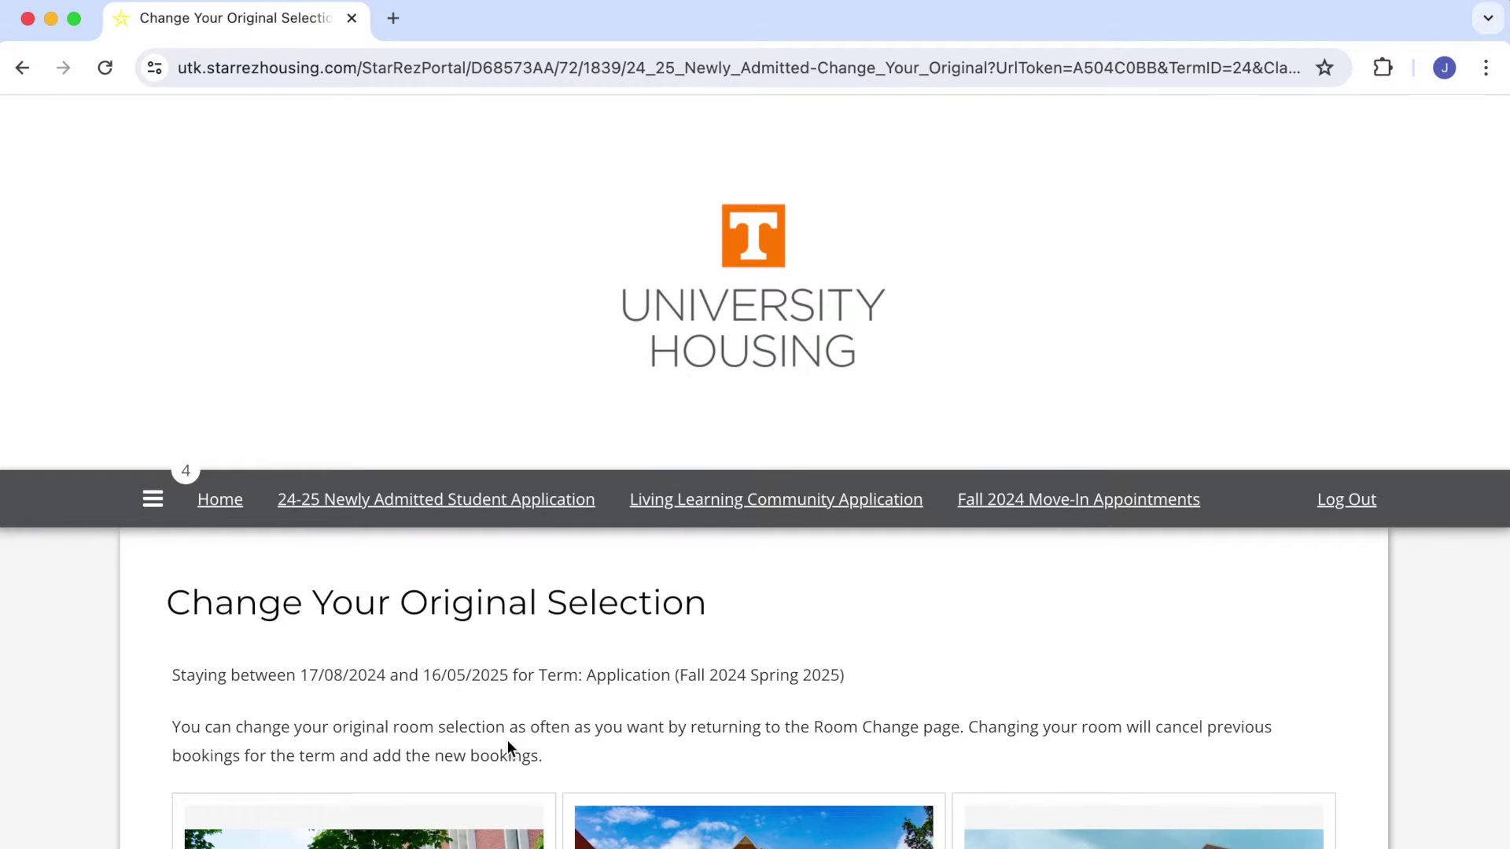
- Browse the residence hall cards and pick Geier Hall
scroll(508, 746, down, 2)
scroll(507, 739, down, 10)
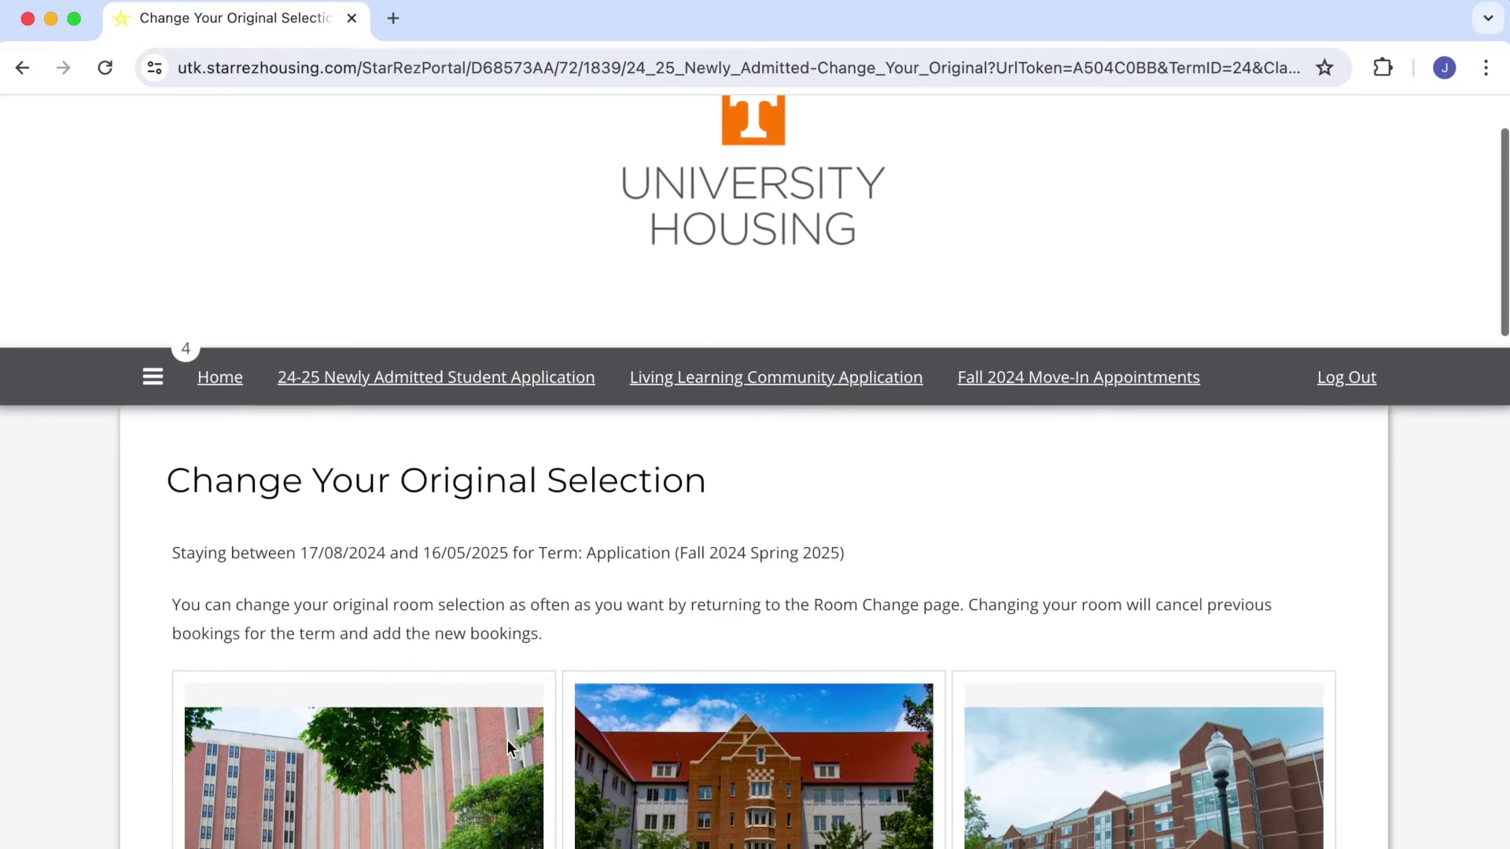
scroll(507, 743, down, 13)
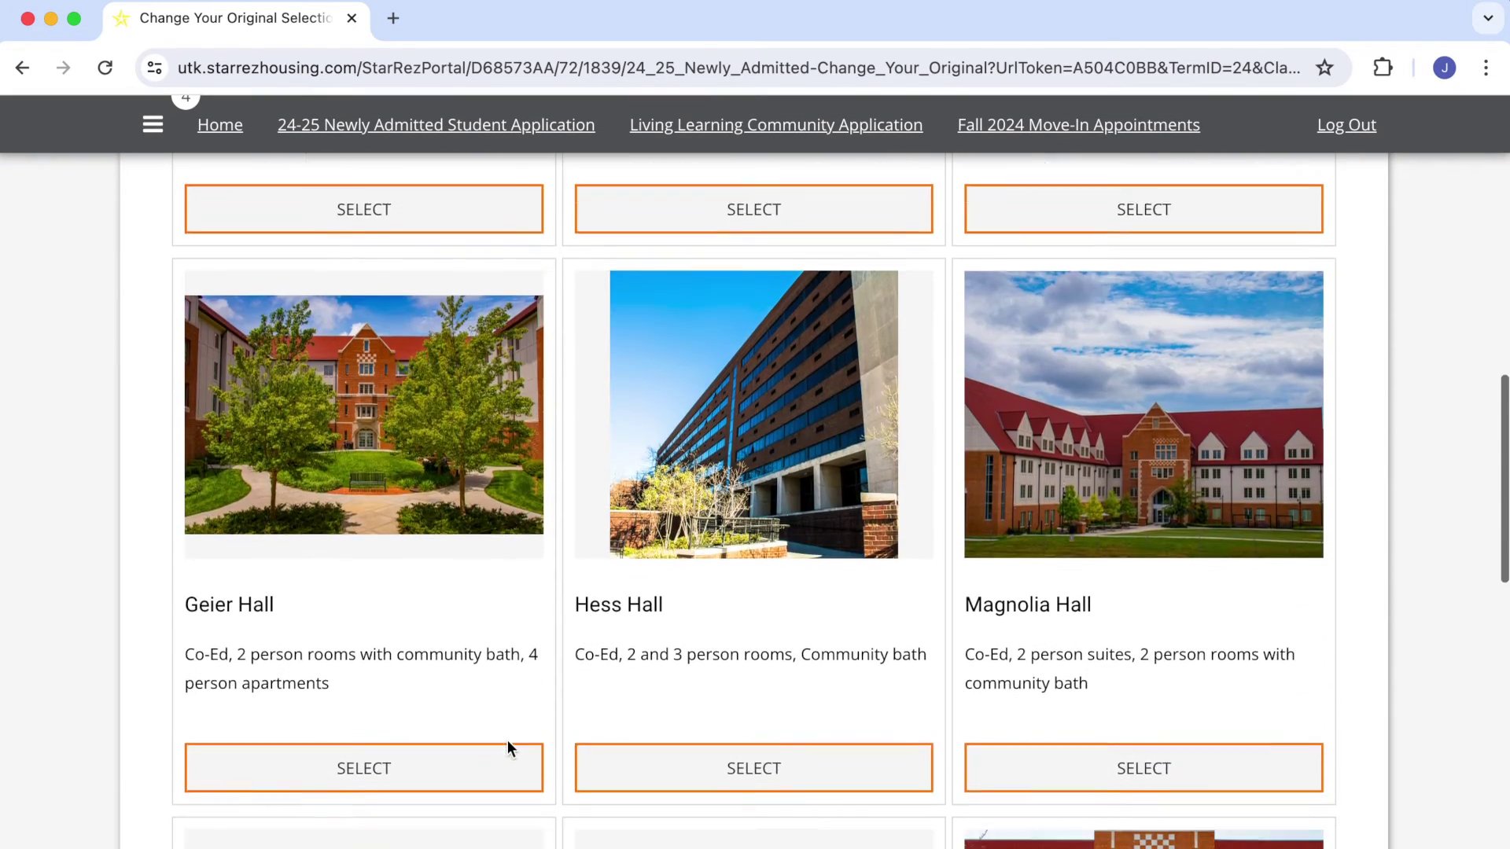
scroll(507, 743, down, 4)
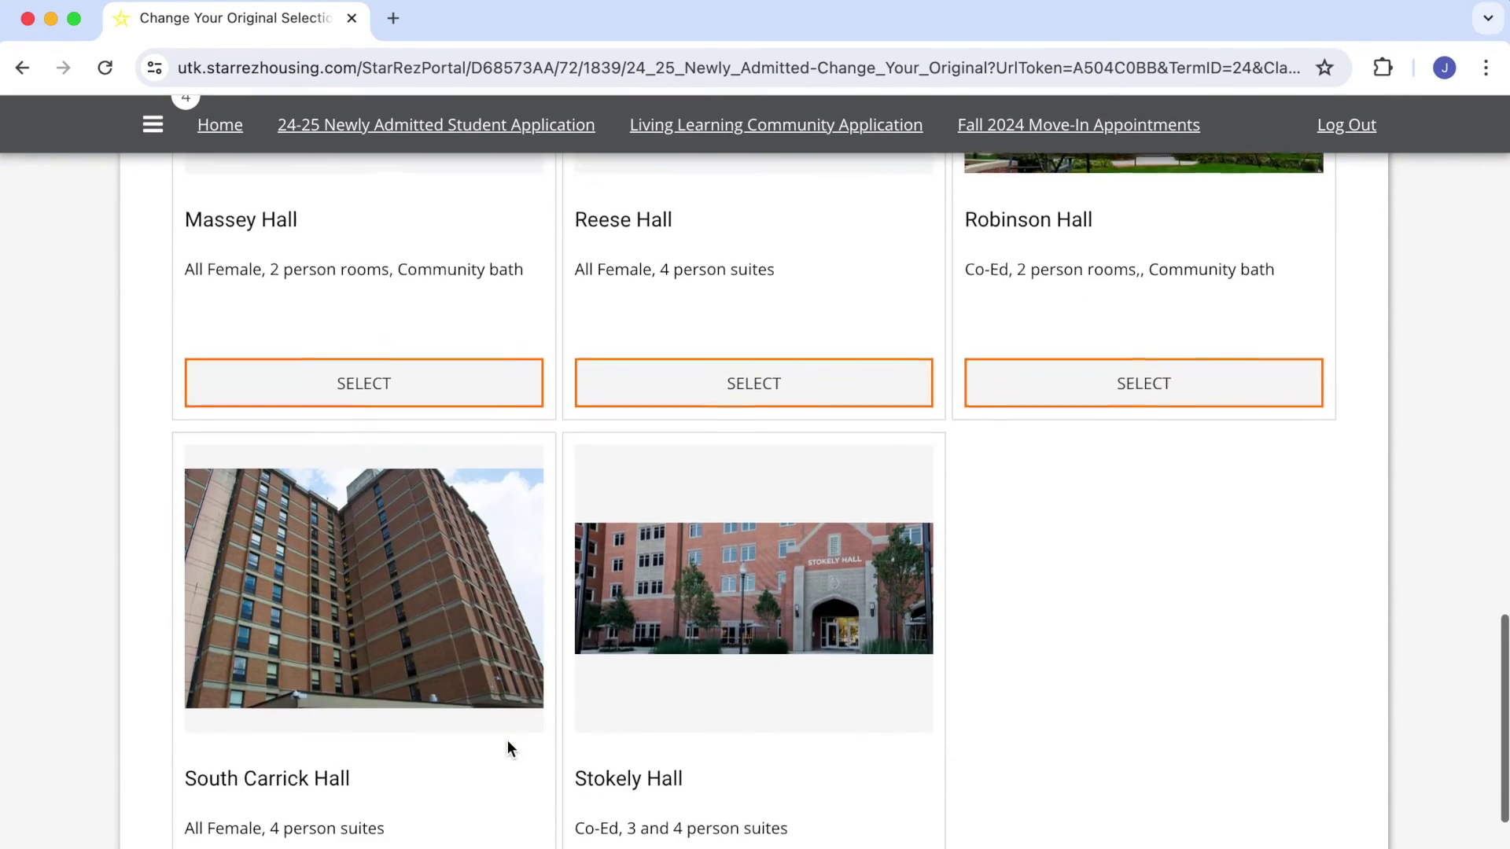
scroll(507, 744, up, 4)
scroll(508, 747, up, 9)
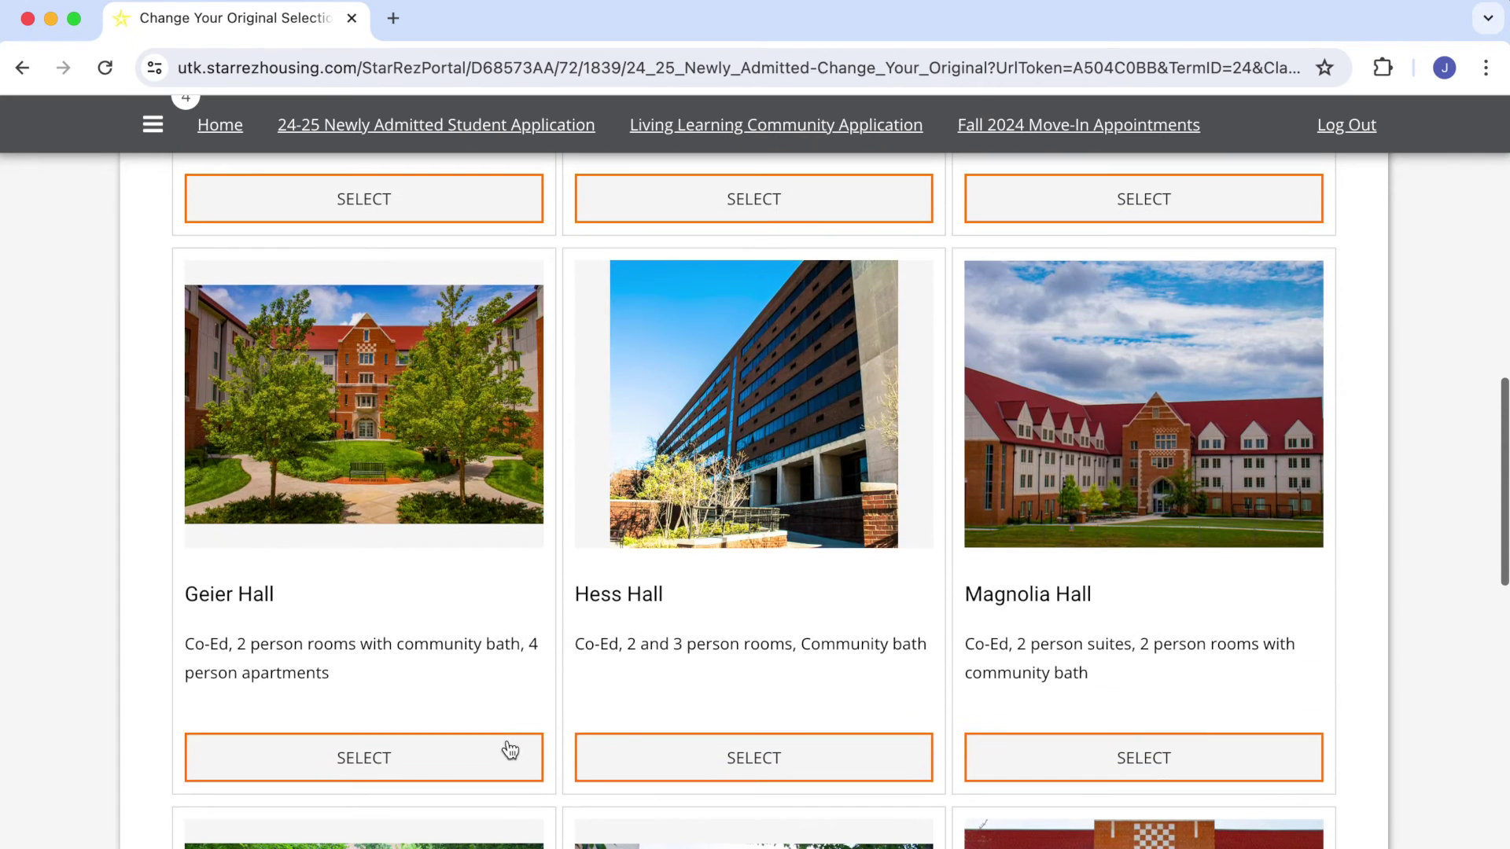
click(509, 751)
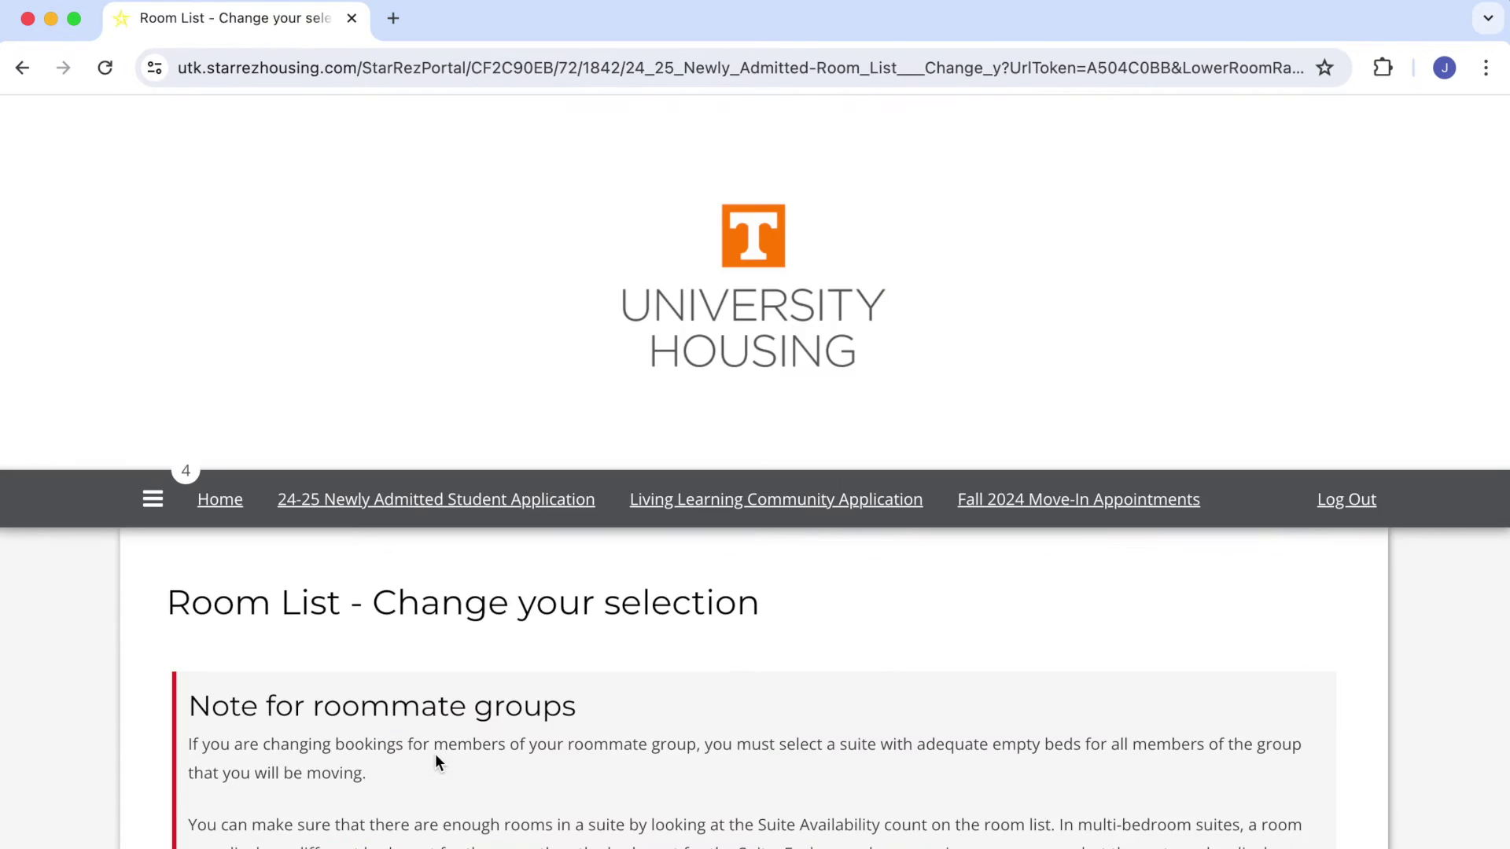
- Check Geier Hall-416's bath, bedroom and available-beds details in the room list
scroll(436, 762, down, 5)
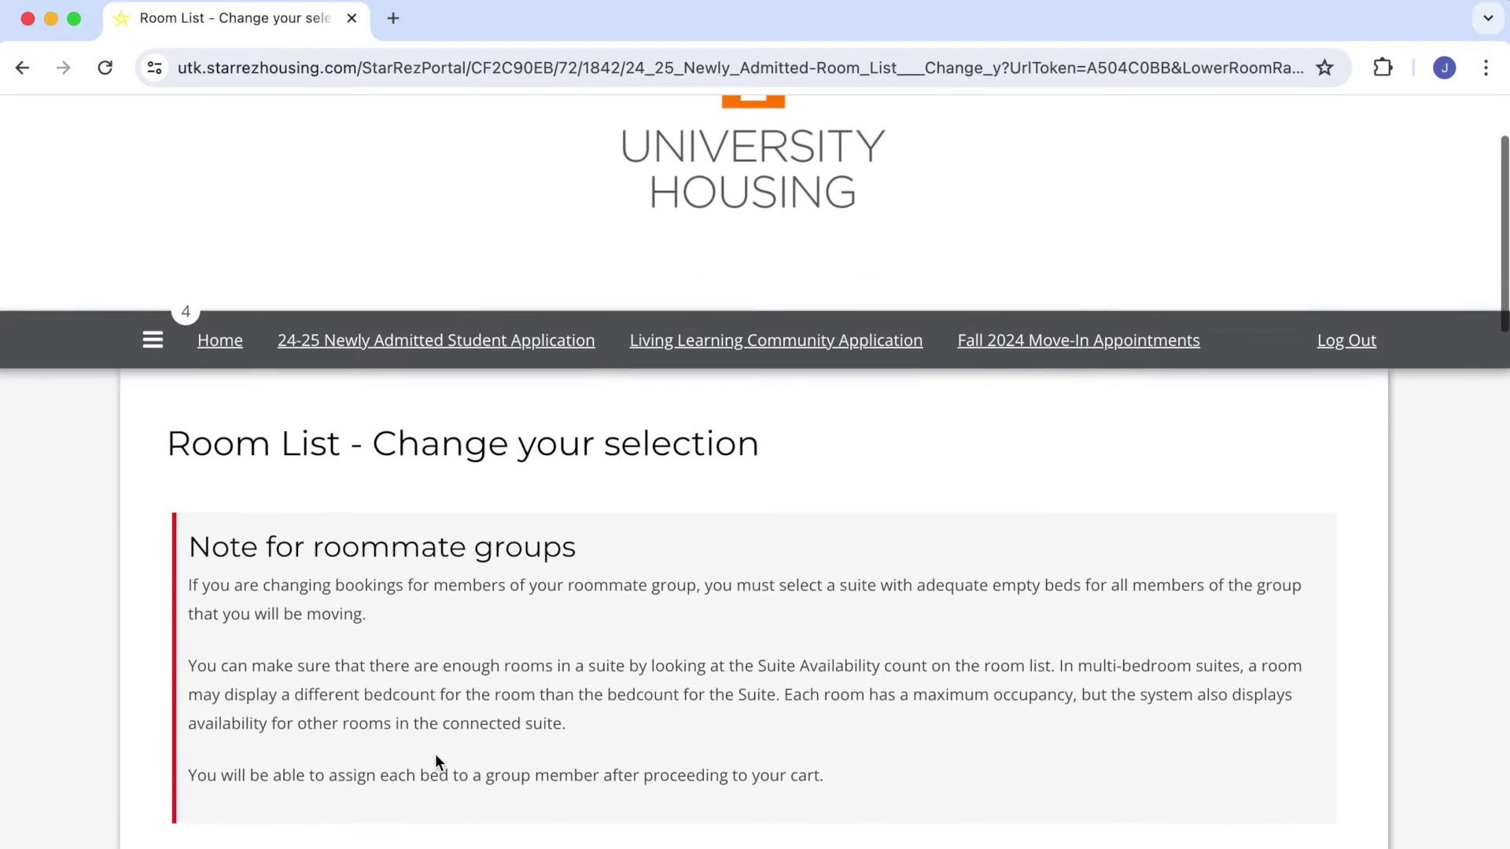
scroll(436, 756, down, 7)
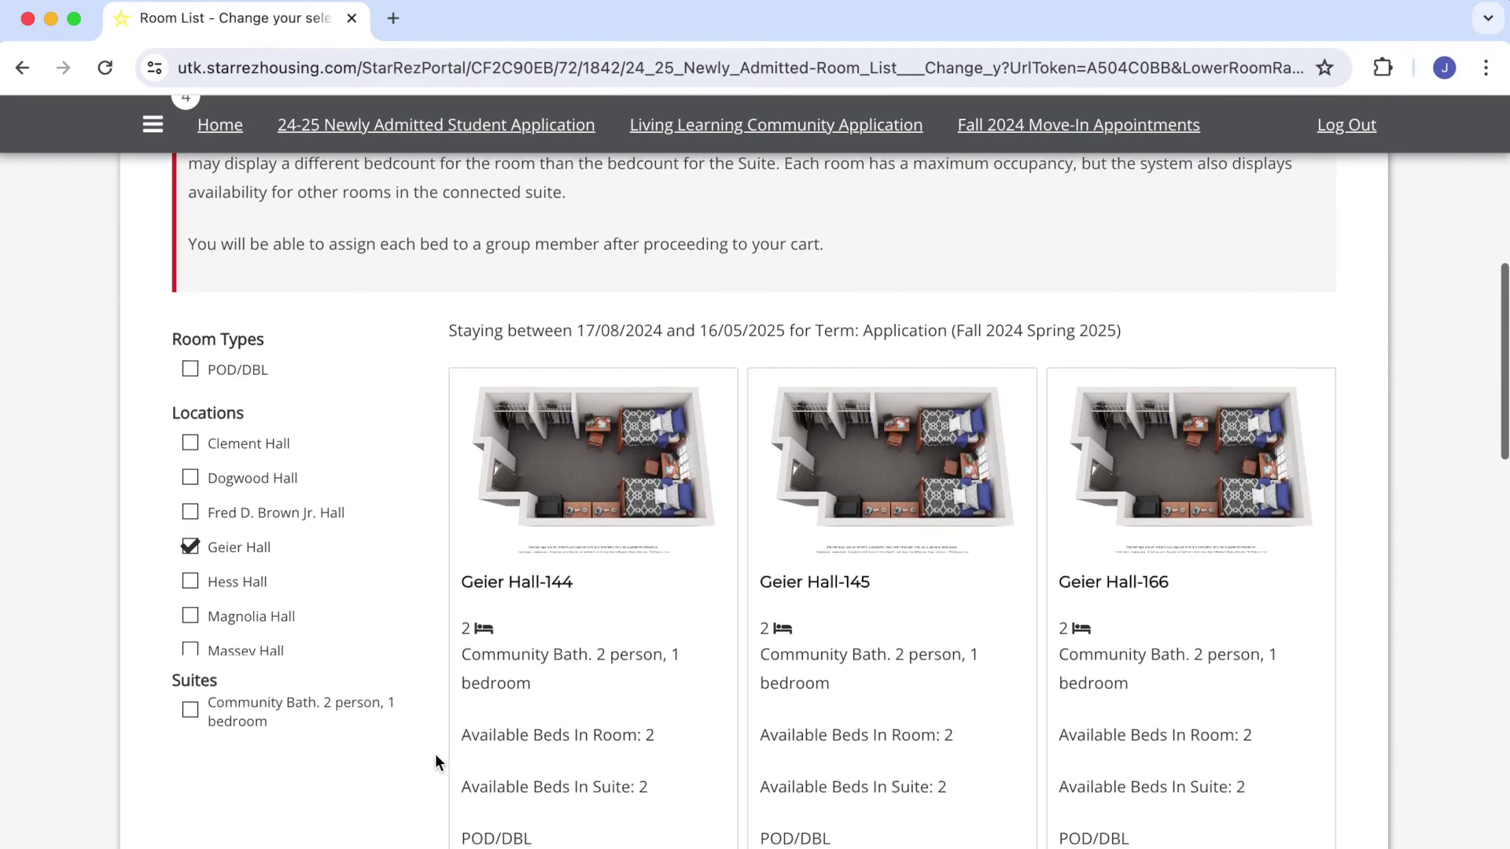
scroll(436, 753, down, 7)
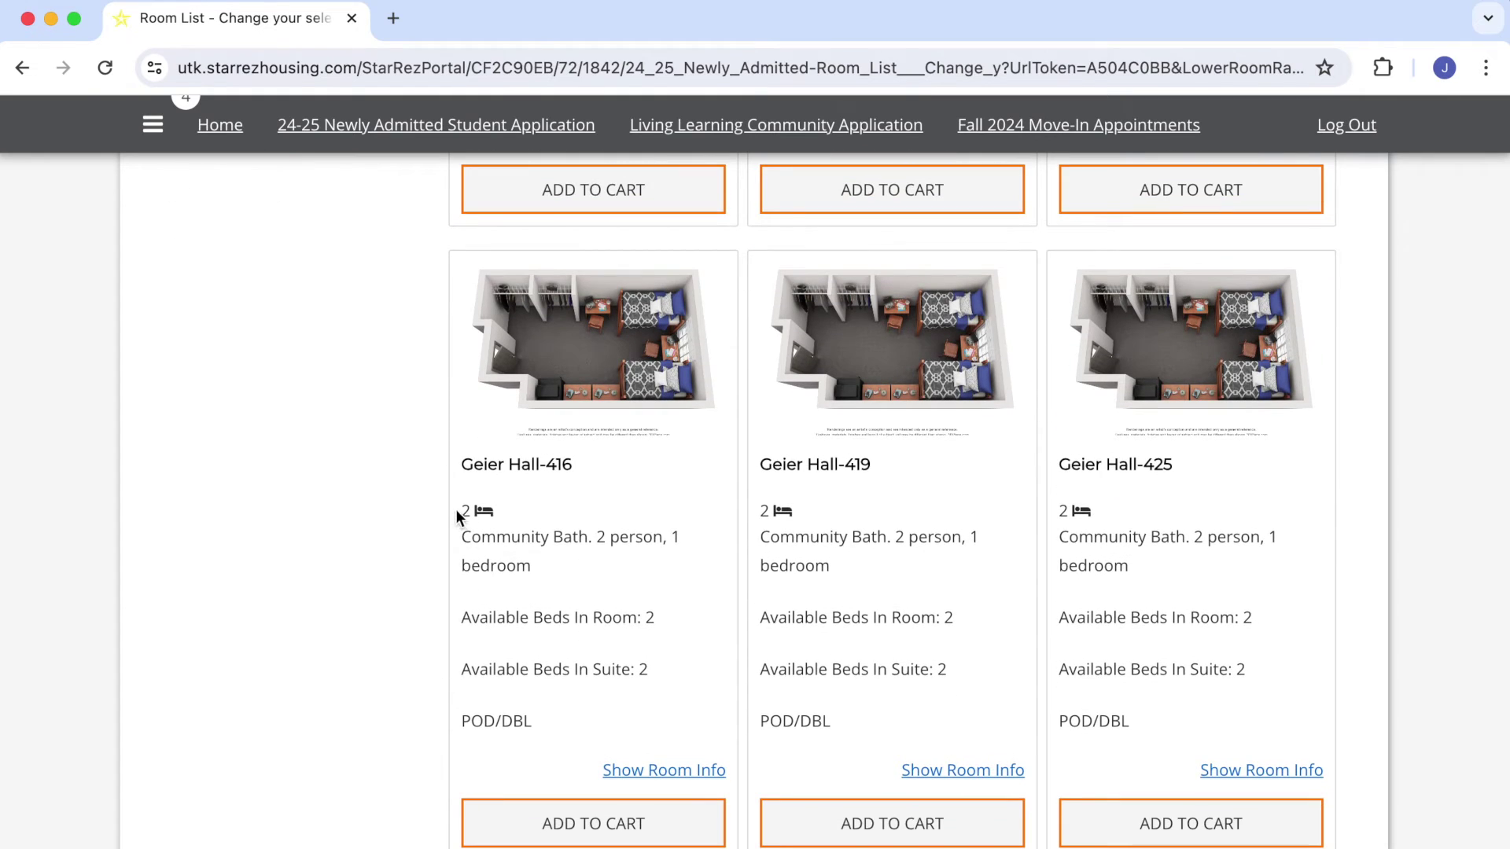
drag(455, 538, 700, 571)
click(602, 594)
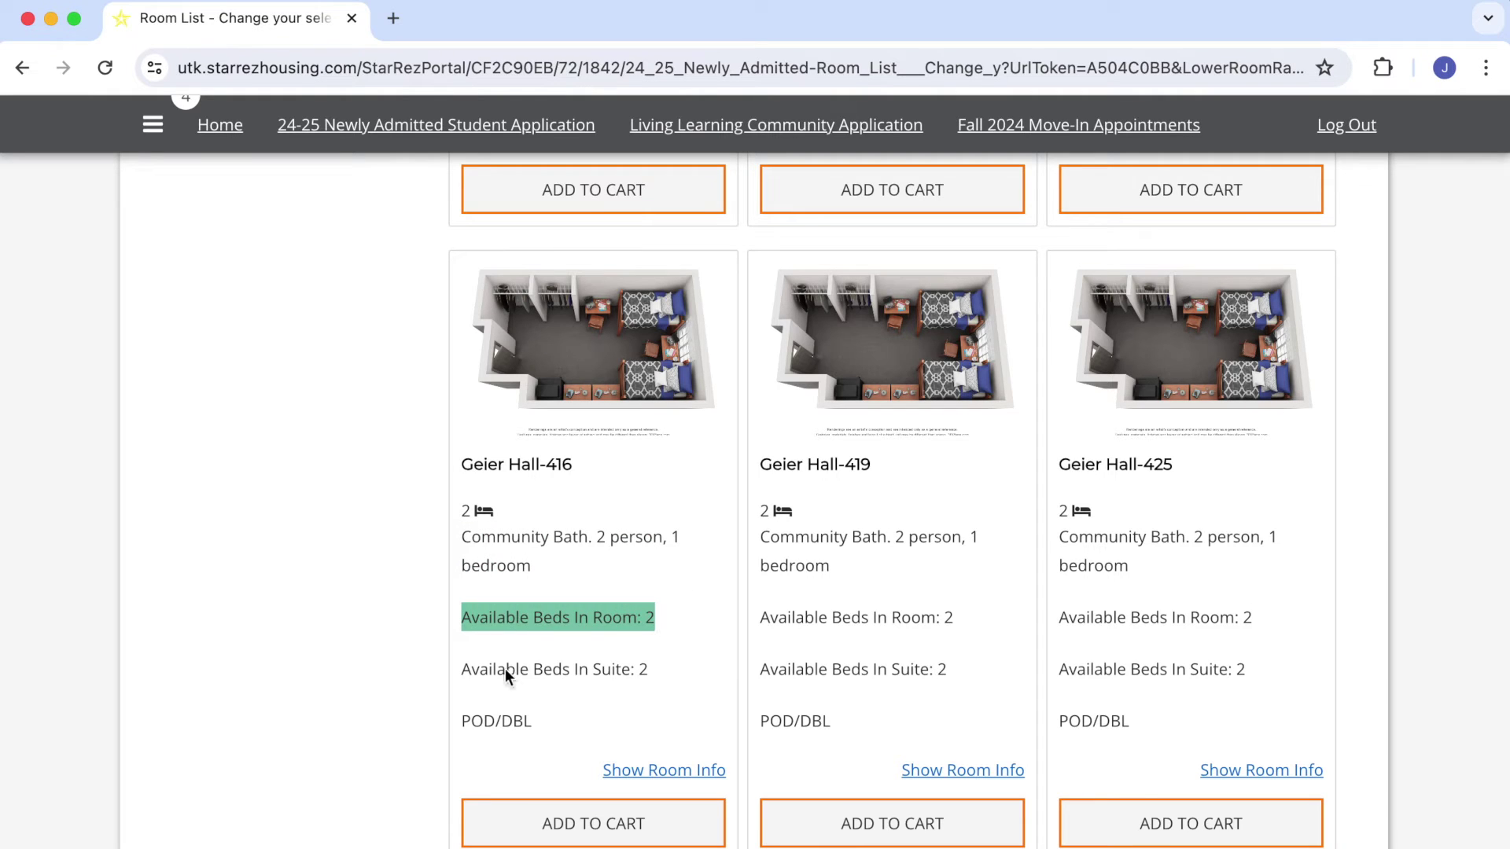
drag(458, 670, 552, 673)
click(658, 659)
scroll(657, 653, up, 5)
scroll(657, 659, up, 5)
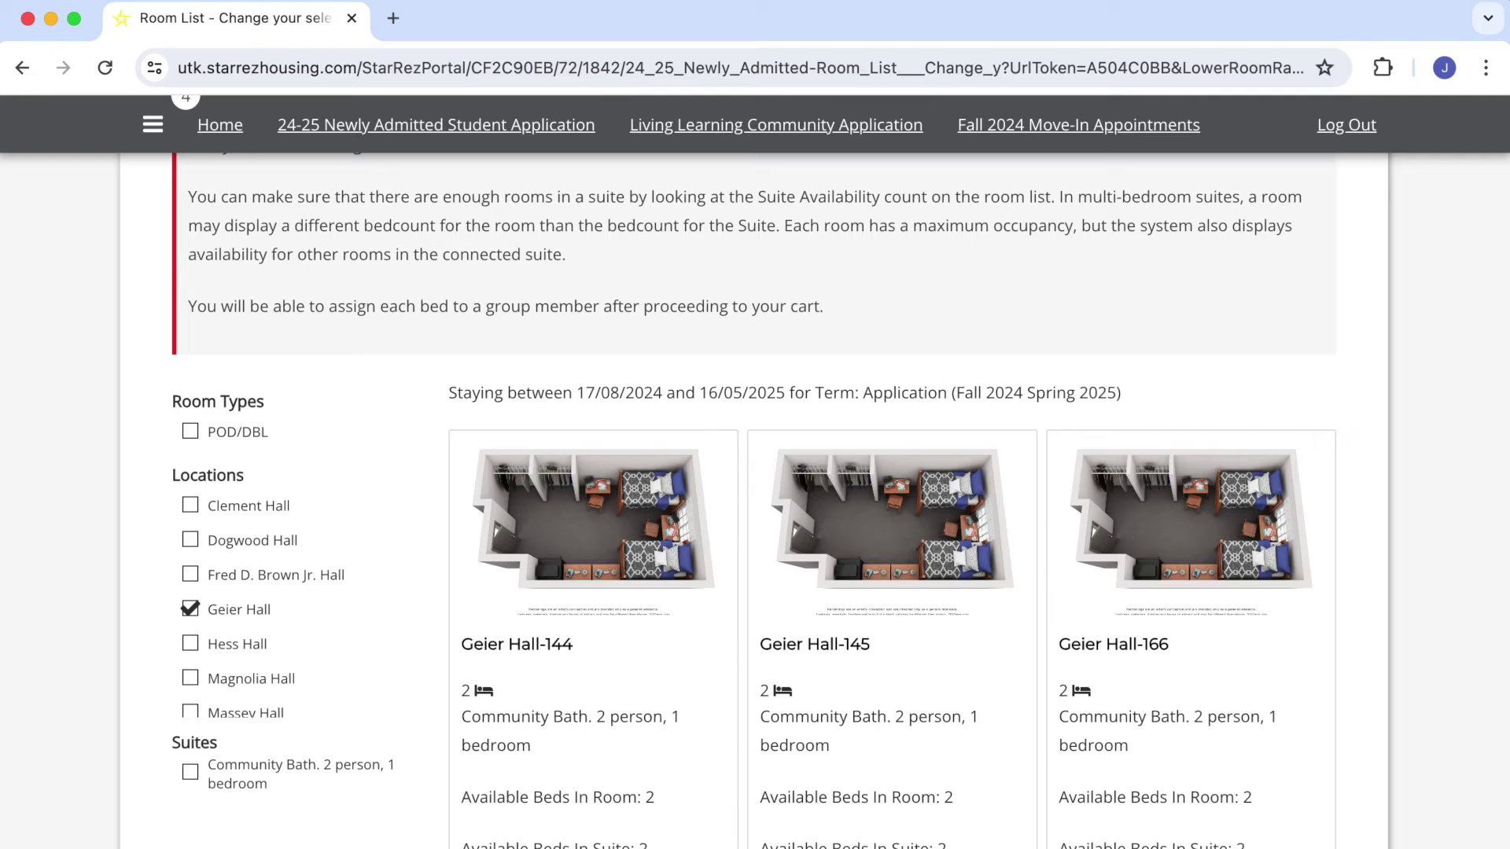
- Add Geier Hall-416 to the cart and proceed to bed assignment
scroll(575, 844, down, 8)
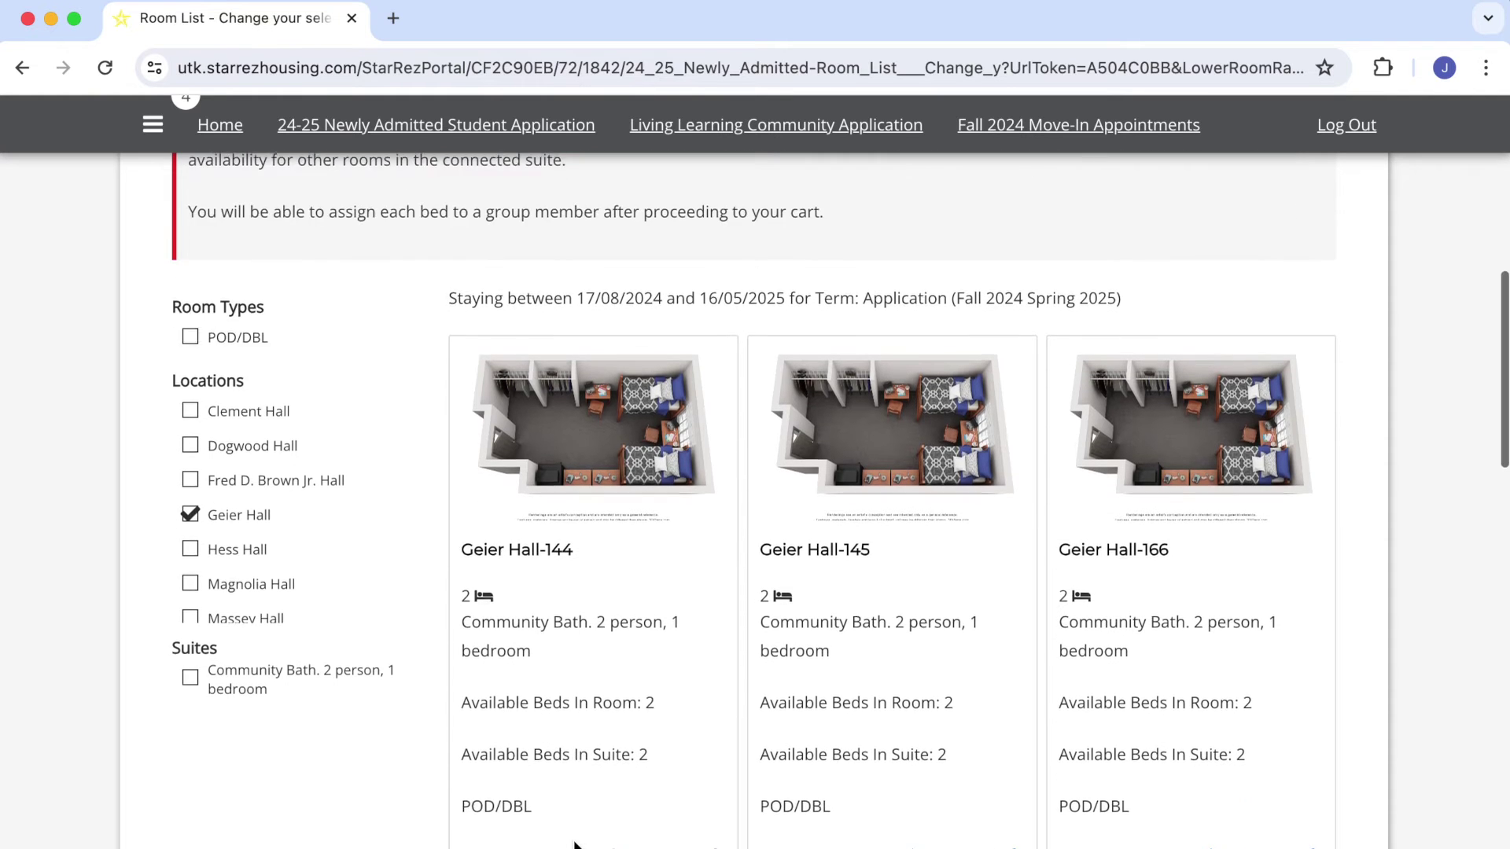
scroll(575, 845, down, 3)
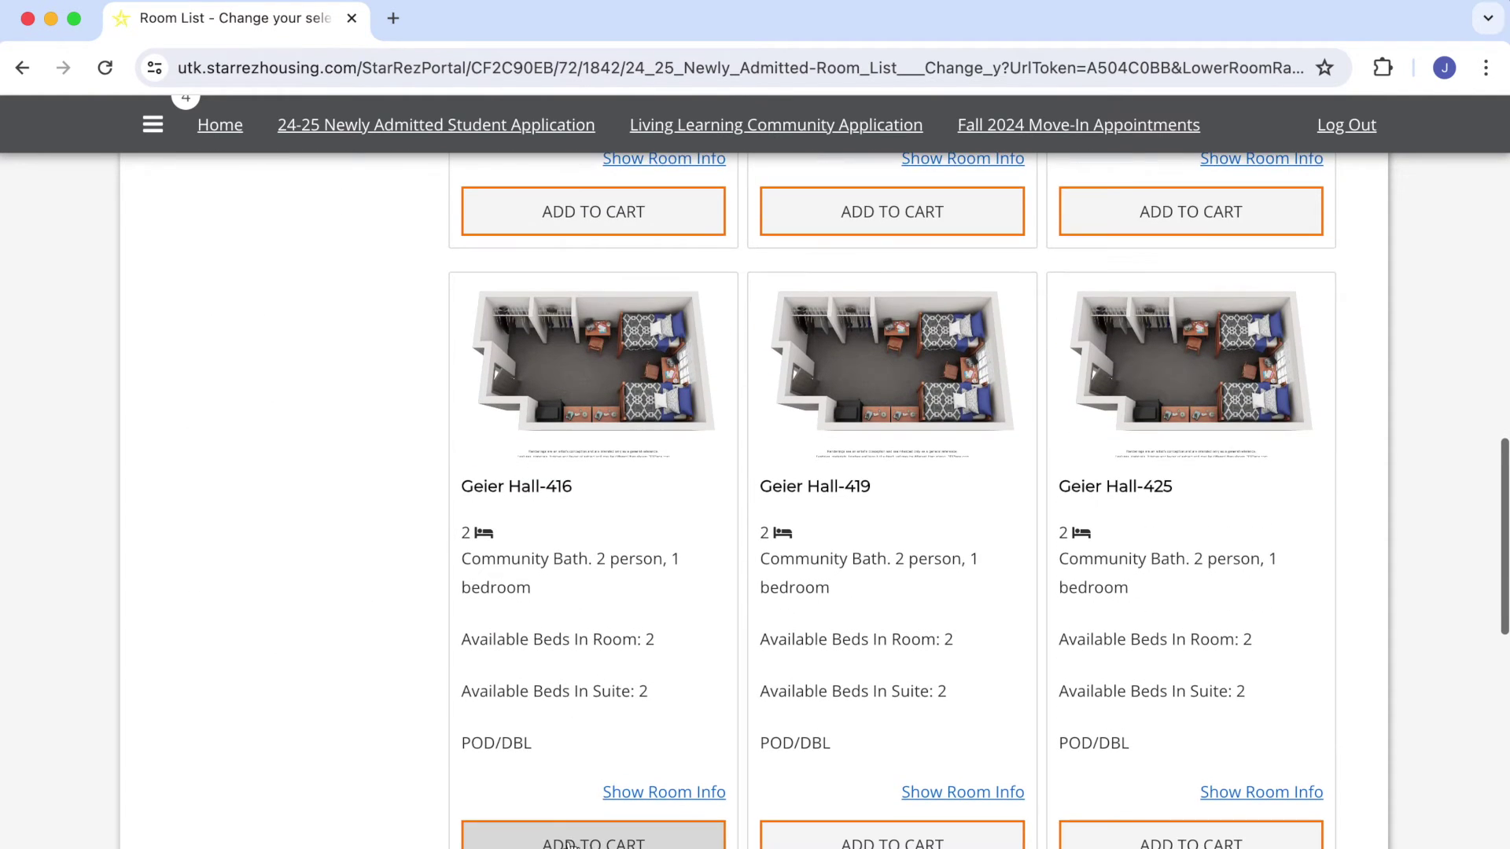
click(575, 843)
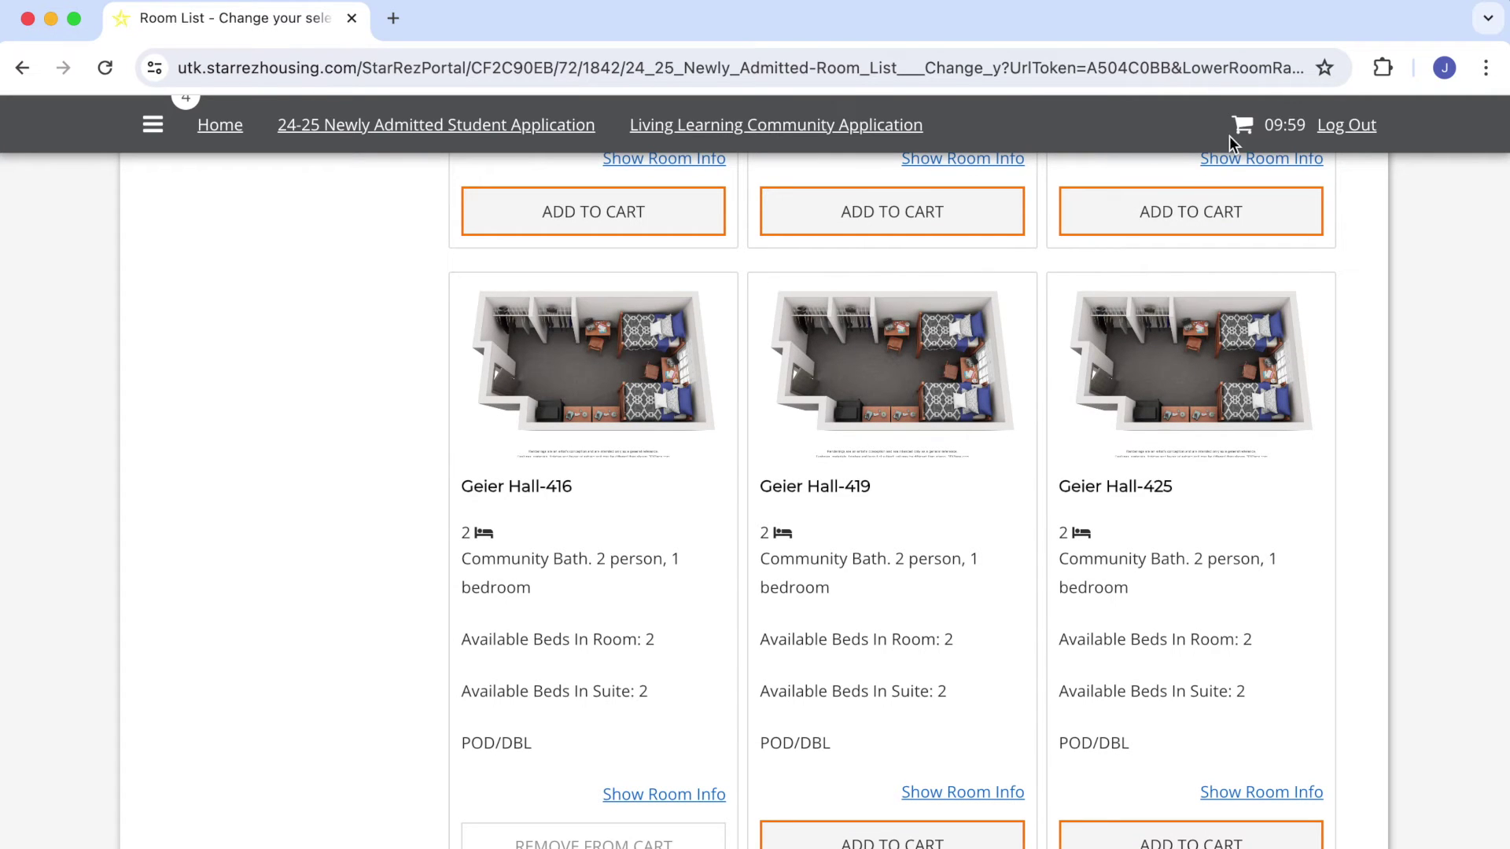
mouse_move(1256, 125)
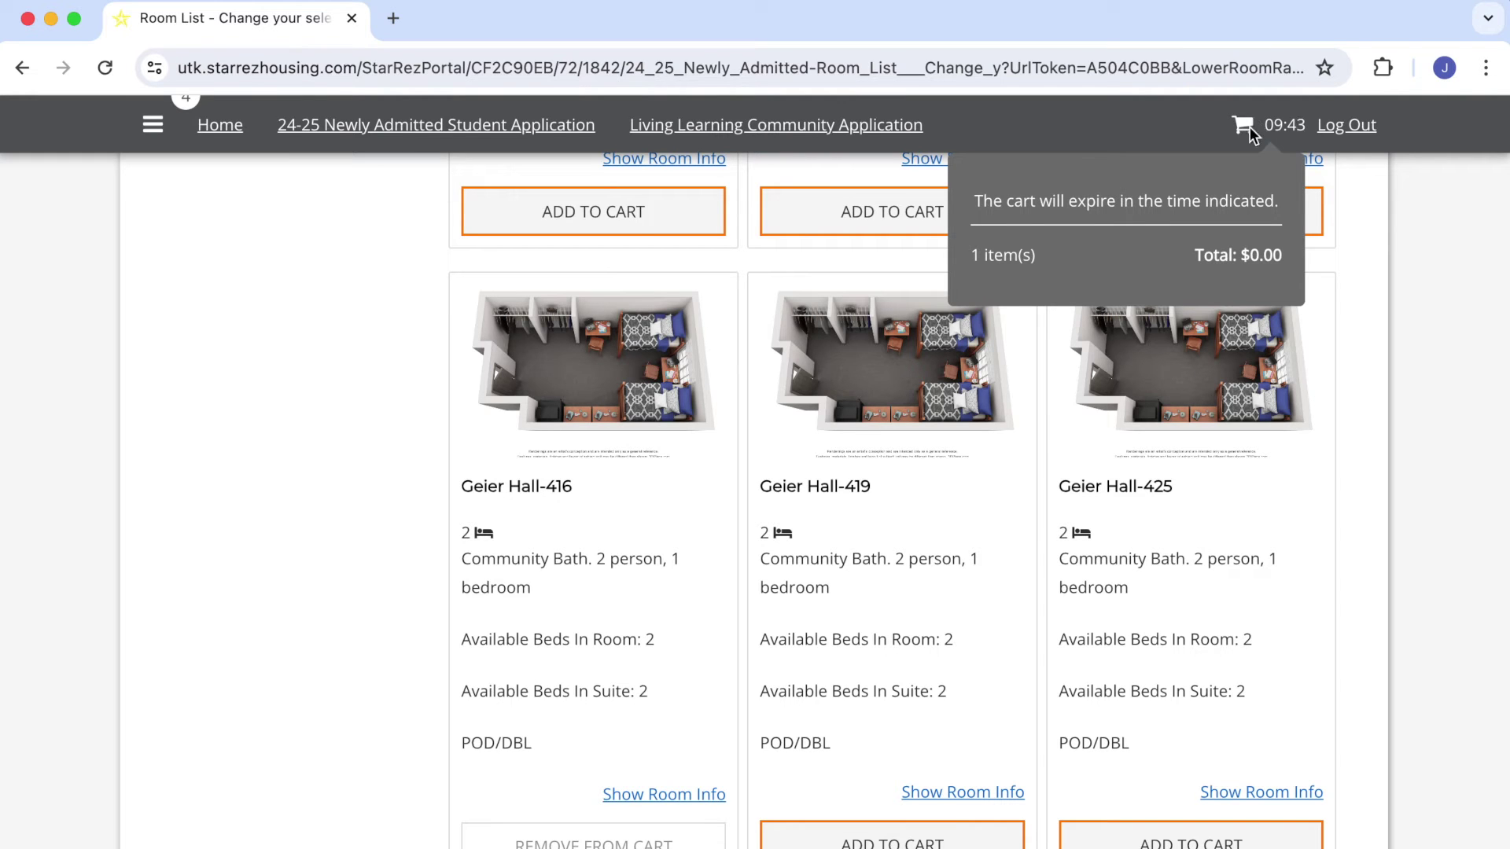
scroll(741, 534, down, 6)
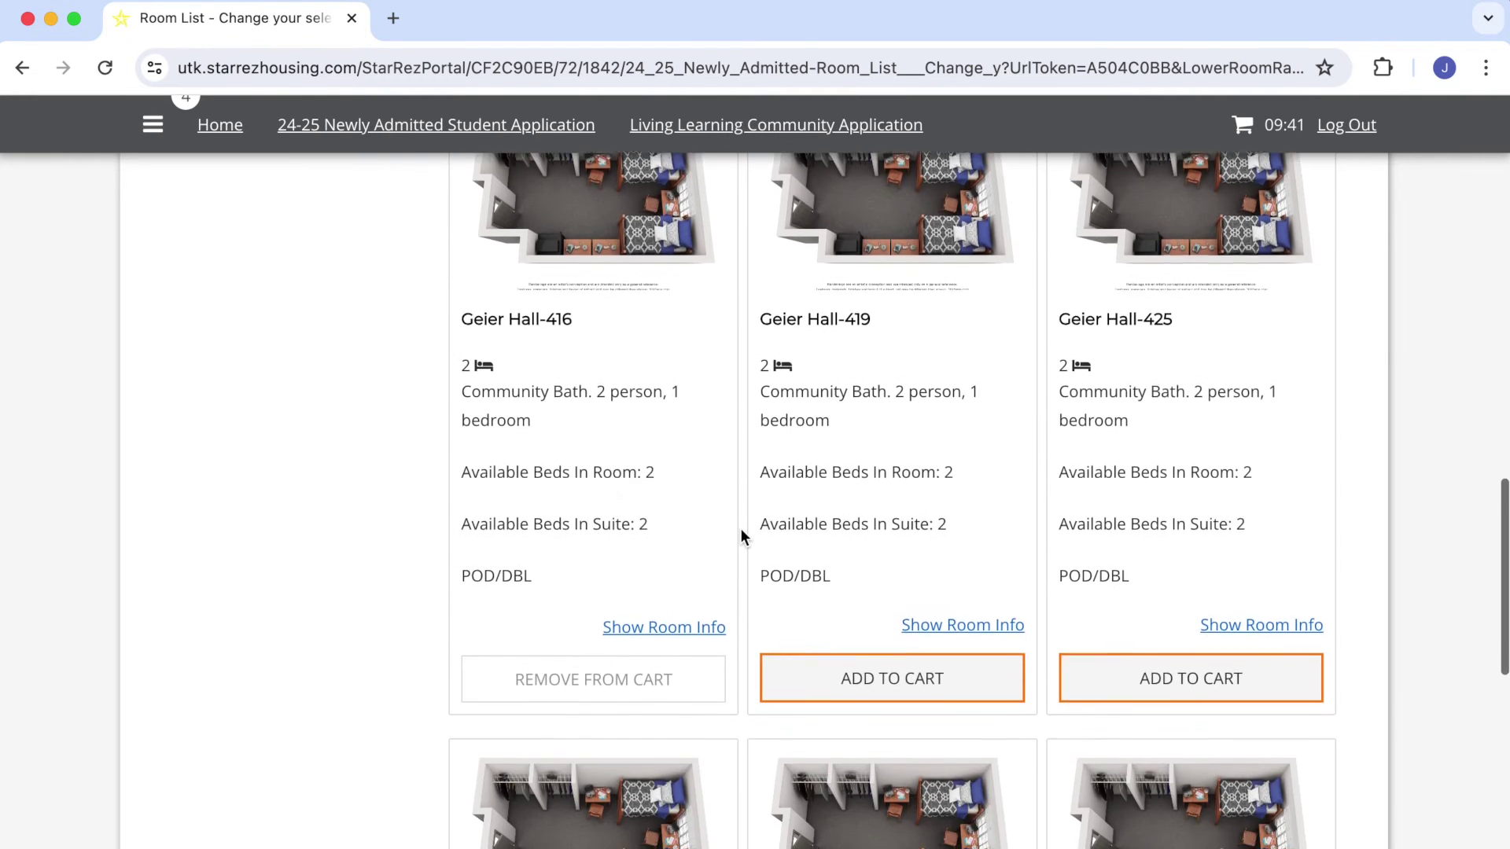
scroll(740, 529, down, 7)
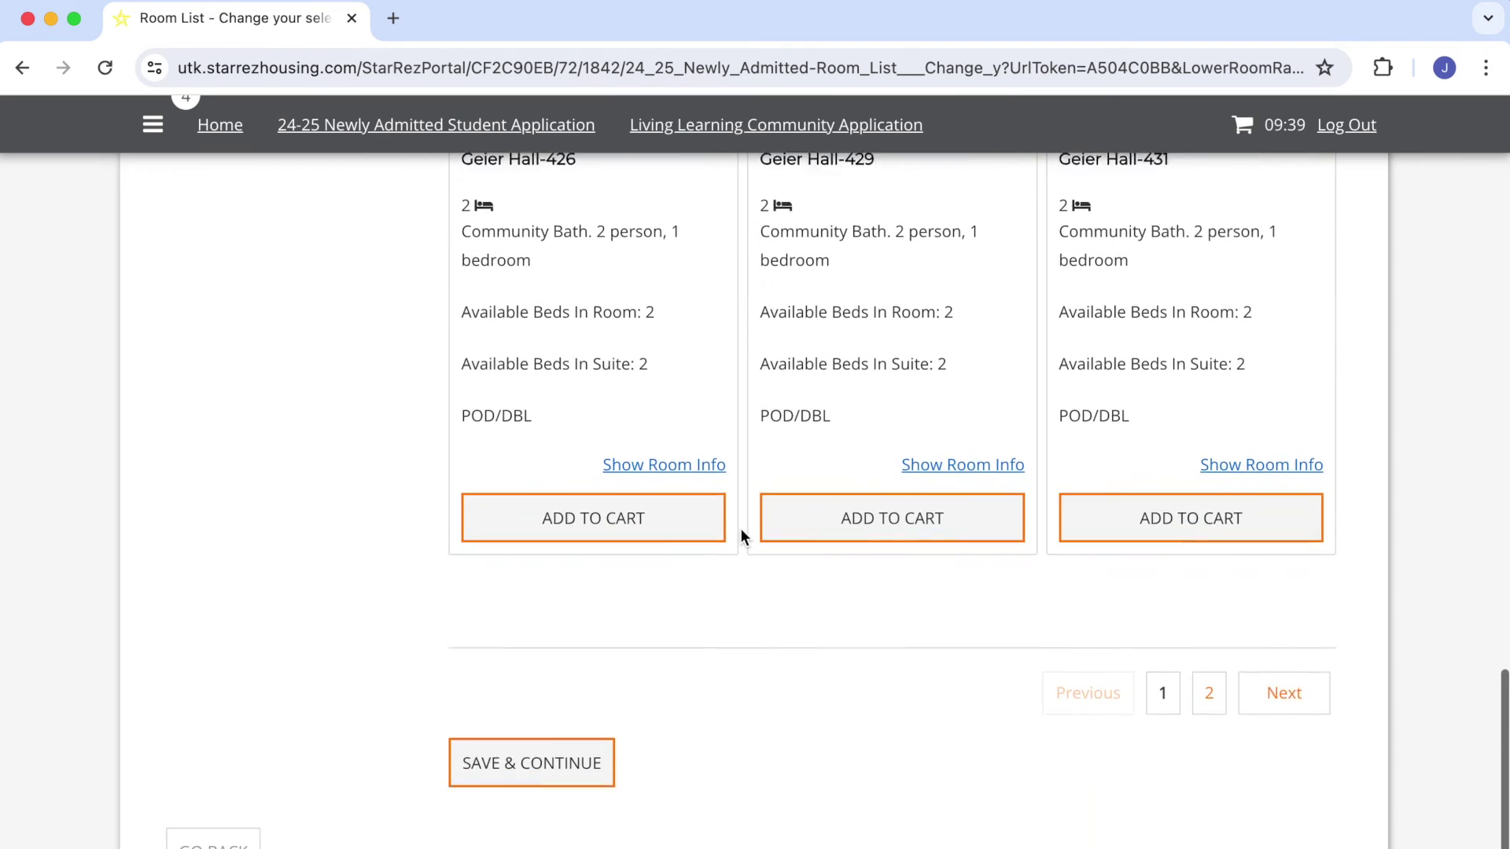
click(541, 703)
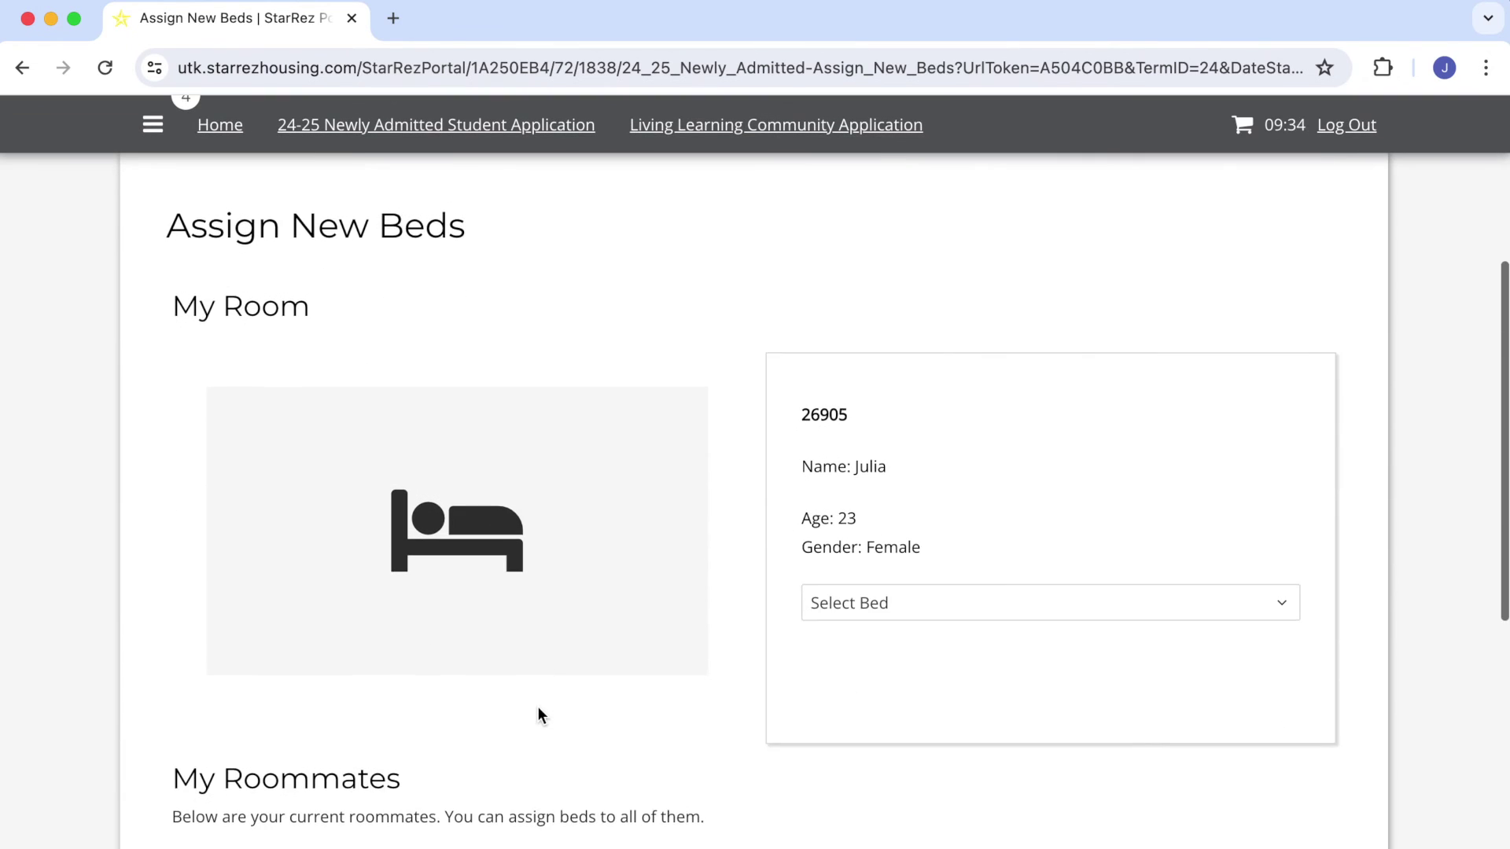
- Assign bed Geier Hall-416-1 to the student and Geier Hall-416-2 to the roommate
scroll(691, 687, down, 2)
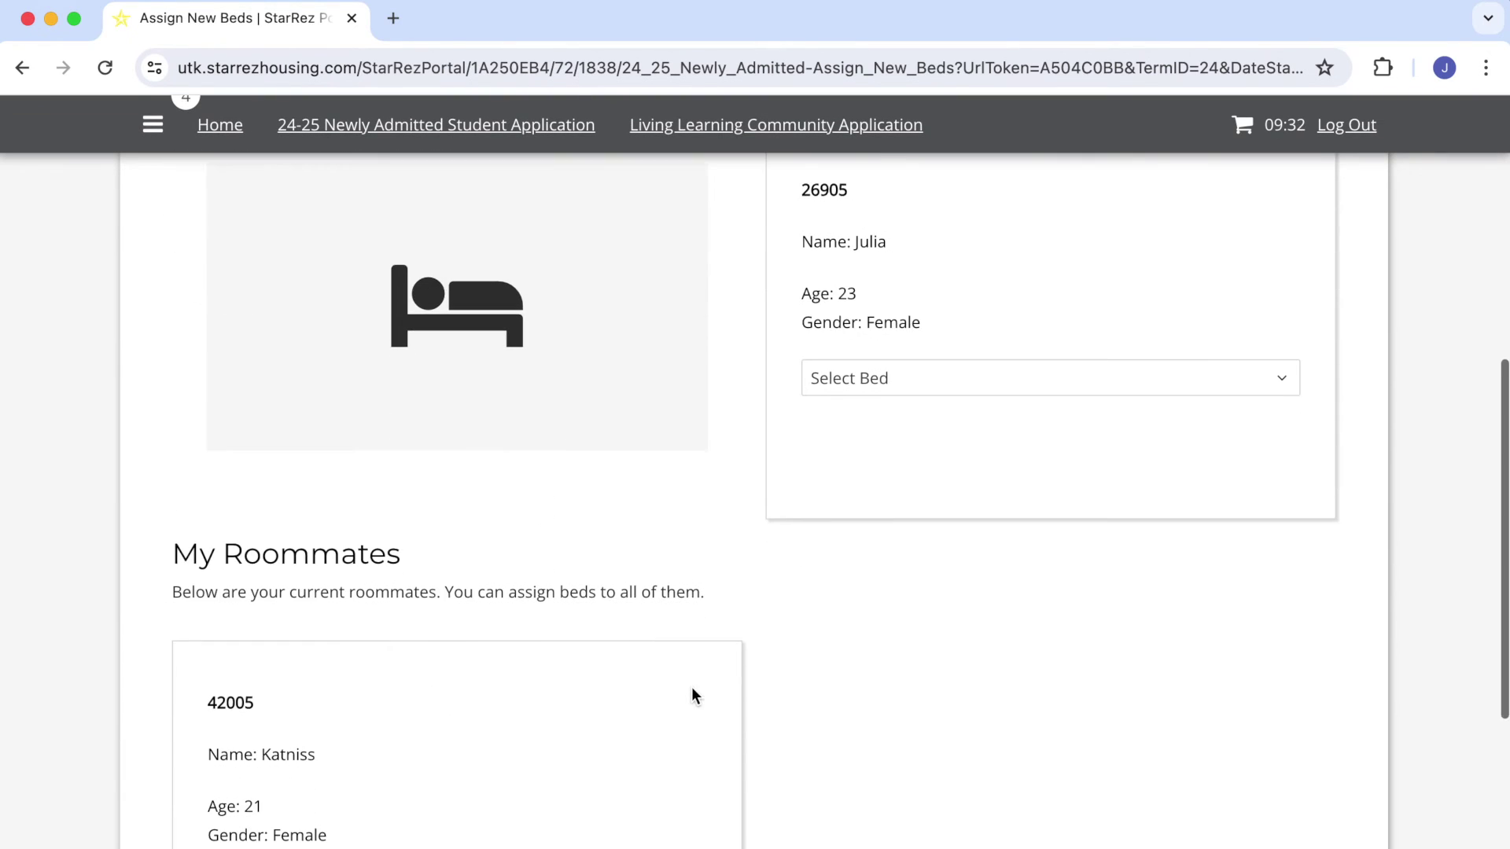
click(932, 385)
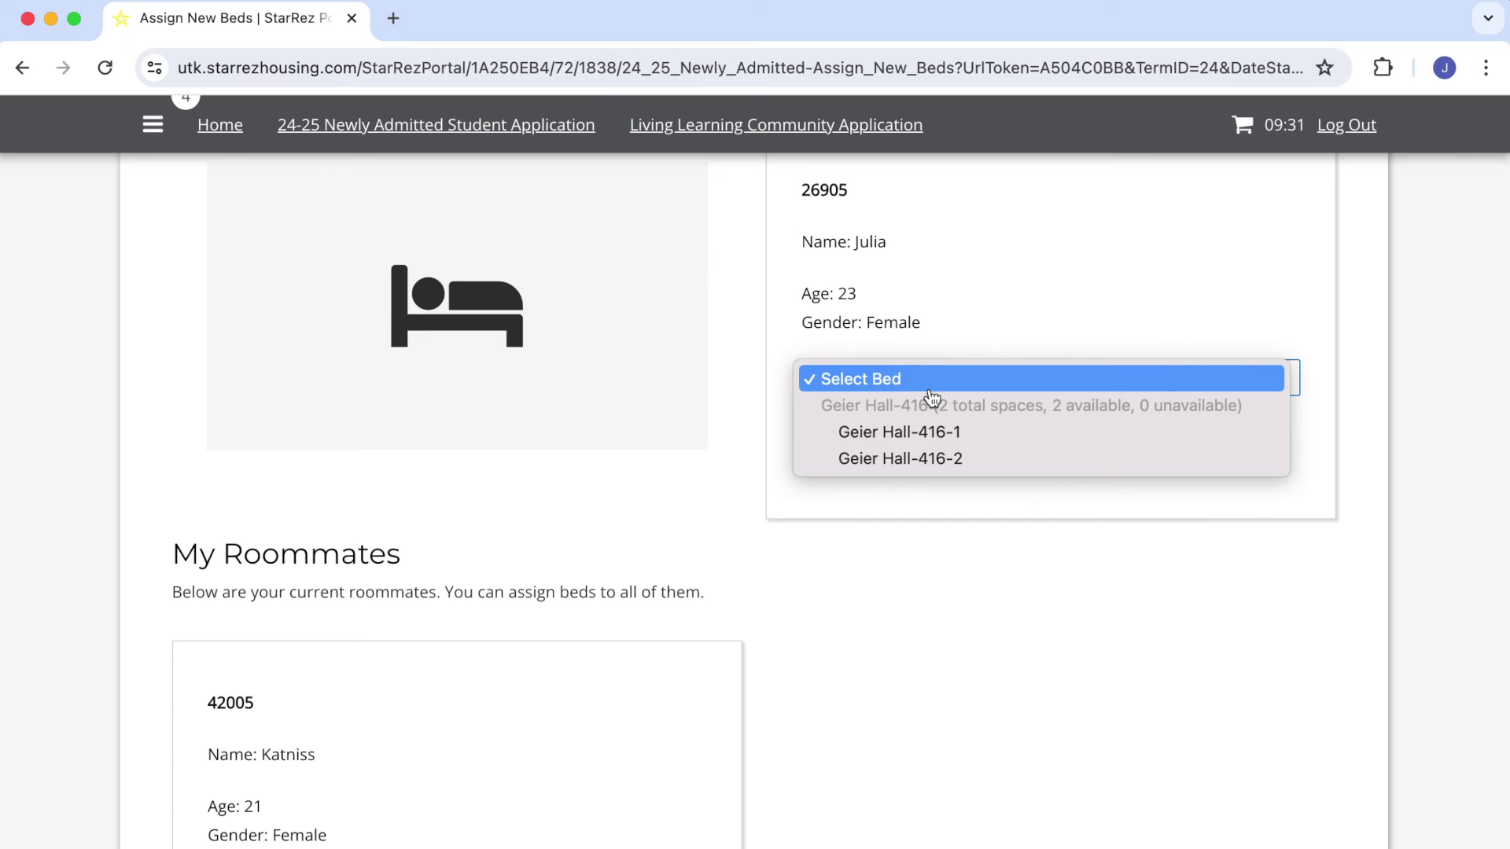
click(905, 434)
scroll(804, 633, down, 2)
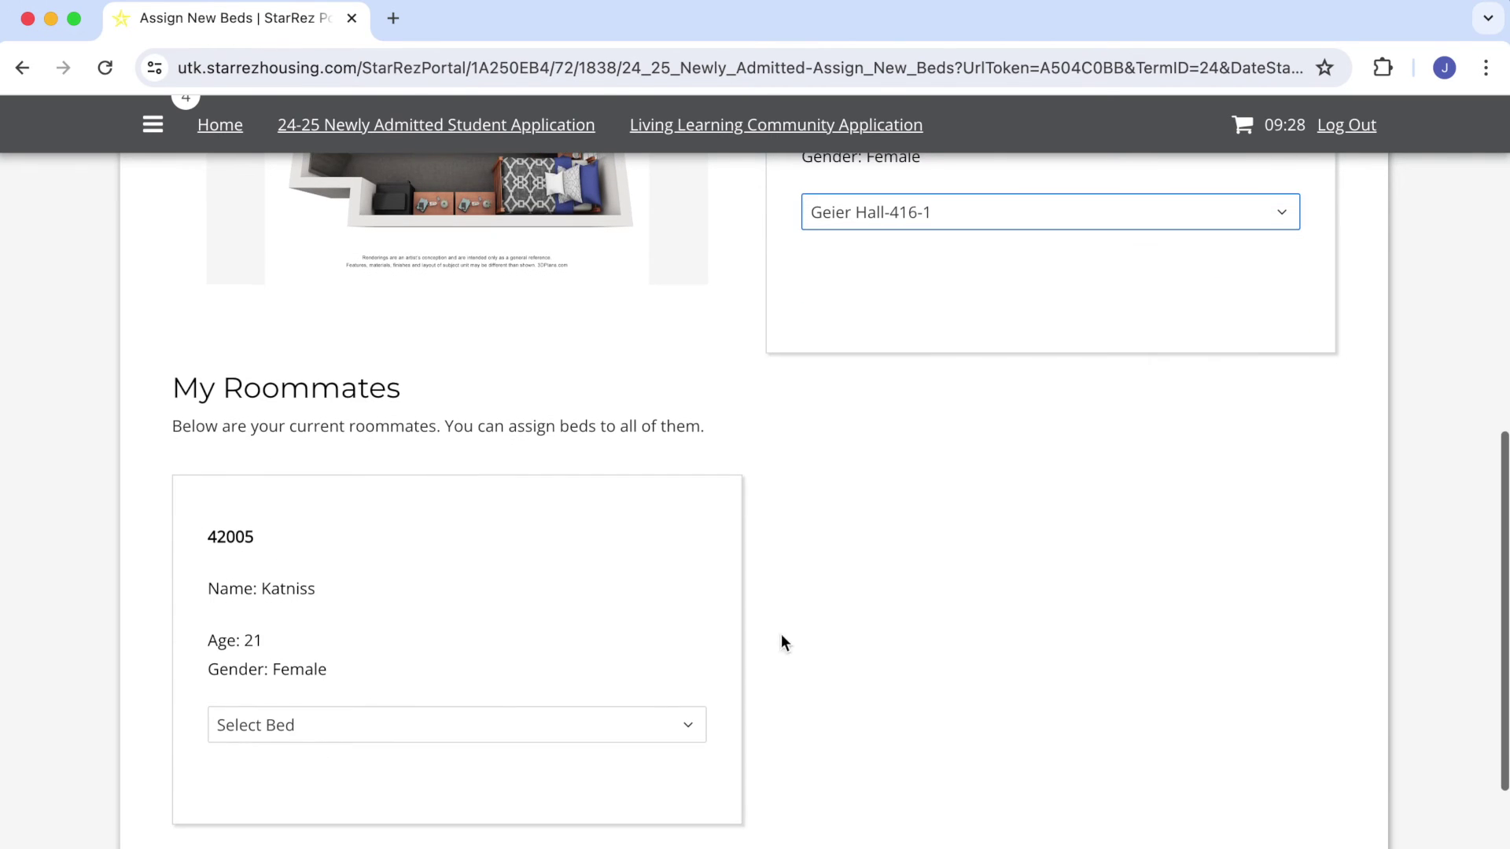
click(650, 721)
click(600, 805)
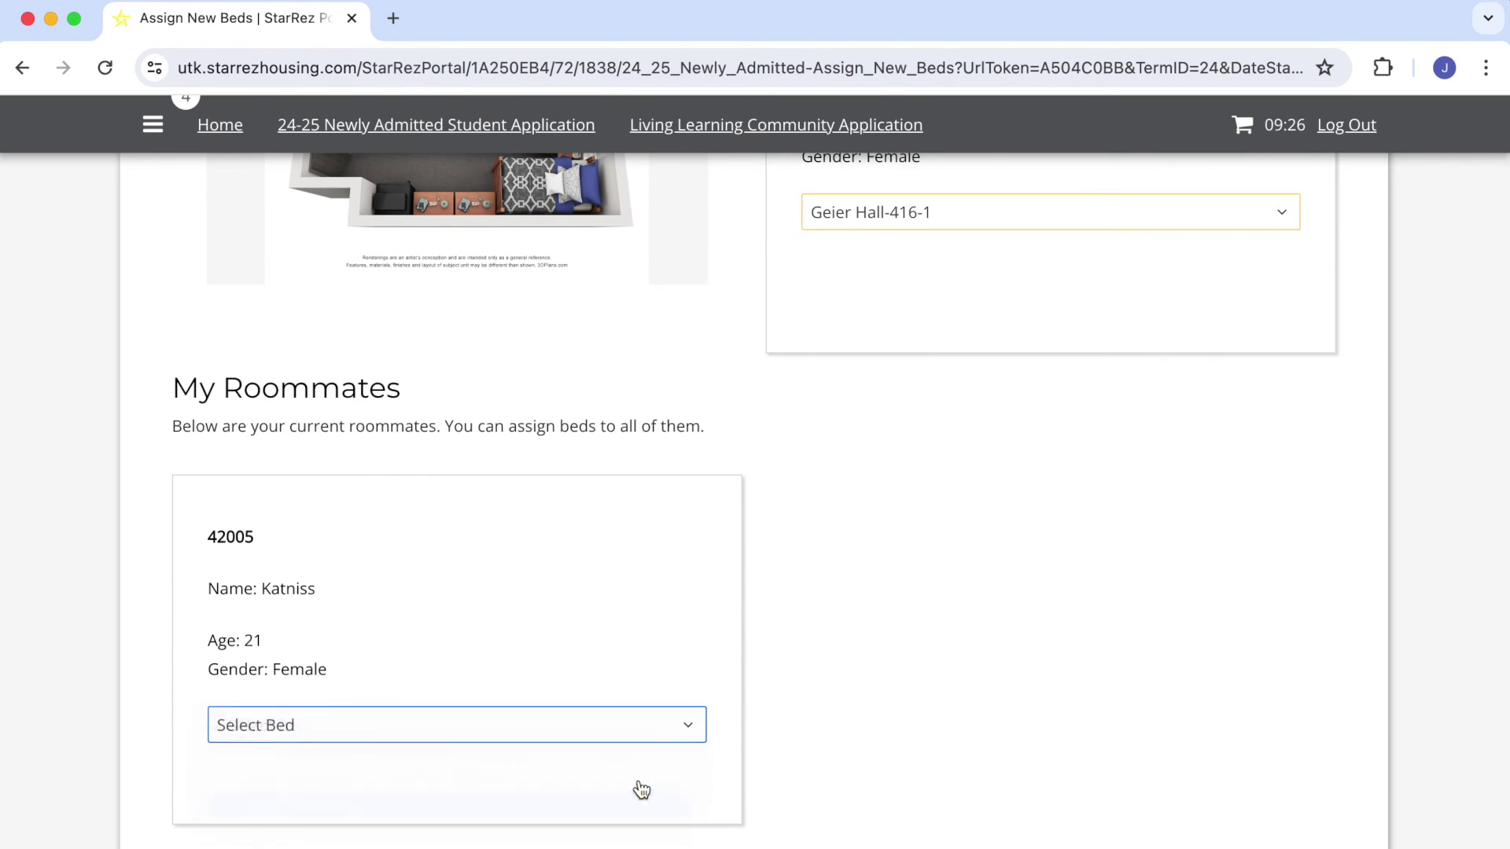
scroll(639, 780, down, 1)
click(384, 839)
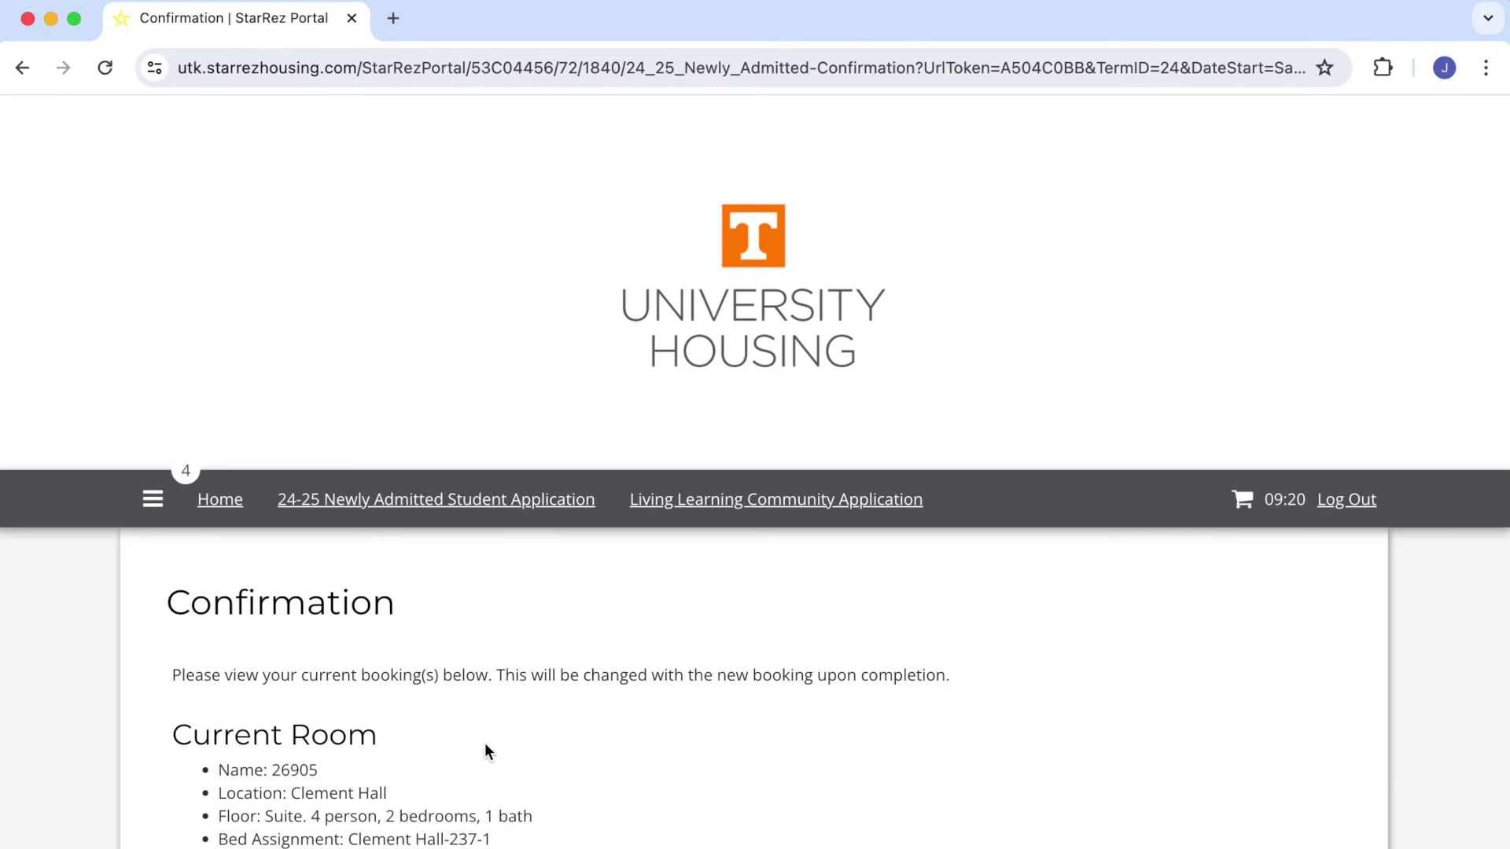
- Review Current Room Clement Hall-237-1 against New Room Geier Hall-416 and confirm the change
scroll(595, 744, down, 4)
scroll(595, 743, down, 2)
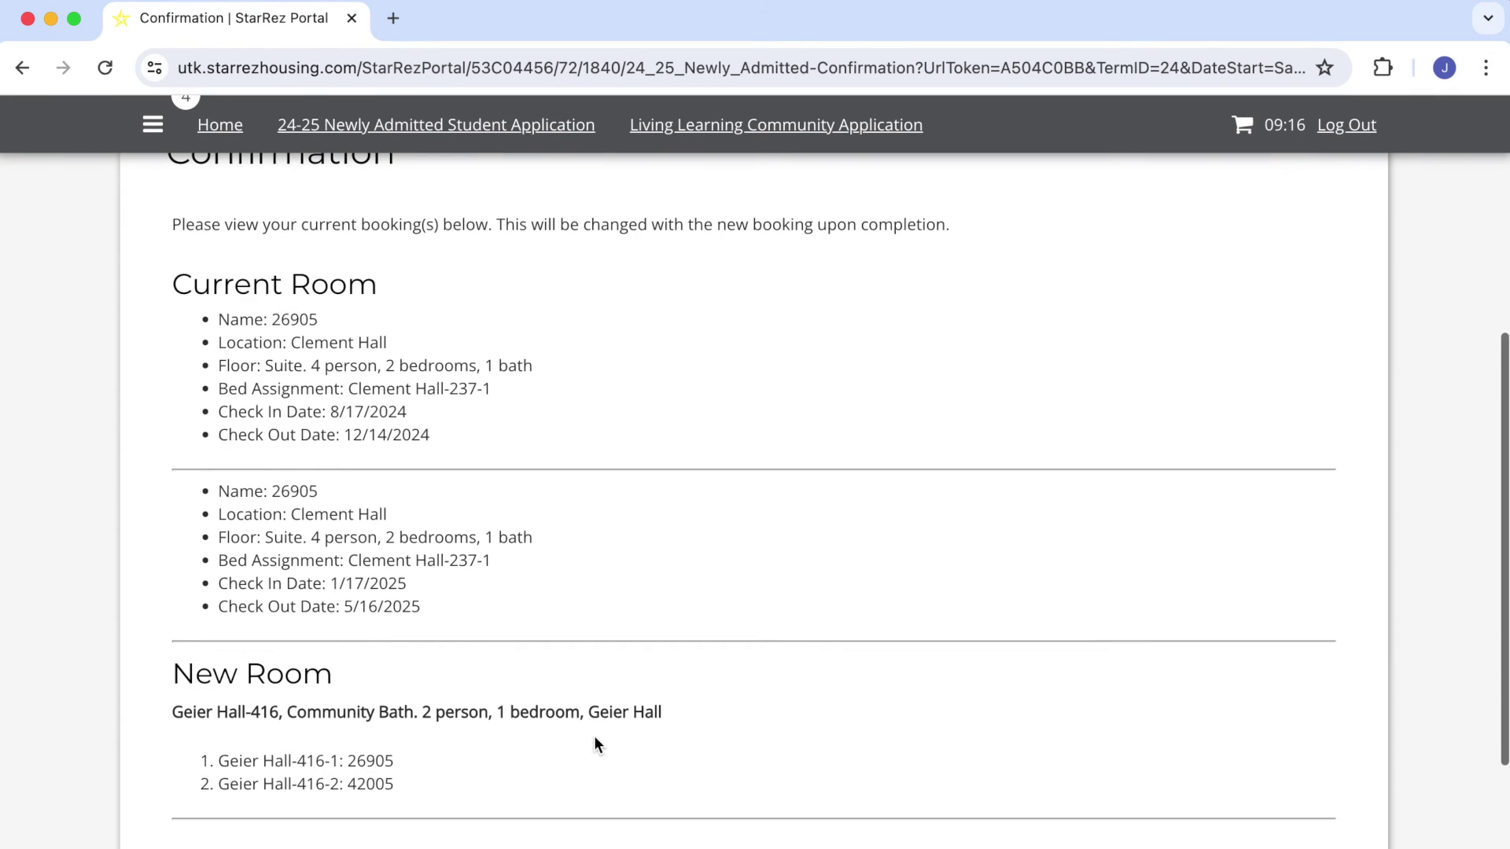
drag(164, 291, 398, 295)
click(426, 318)
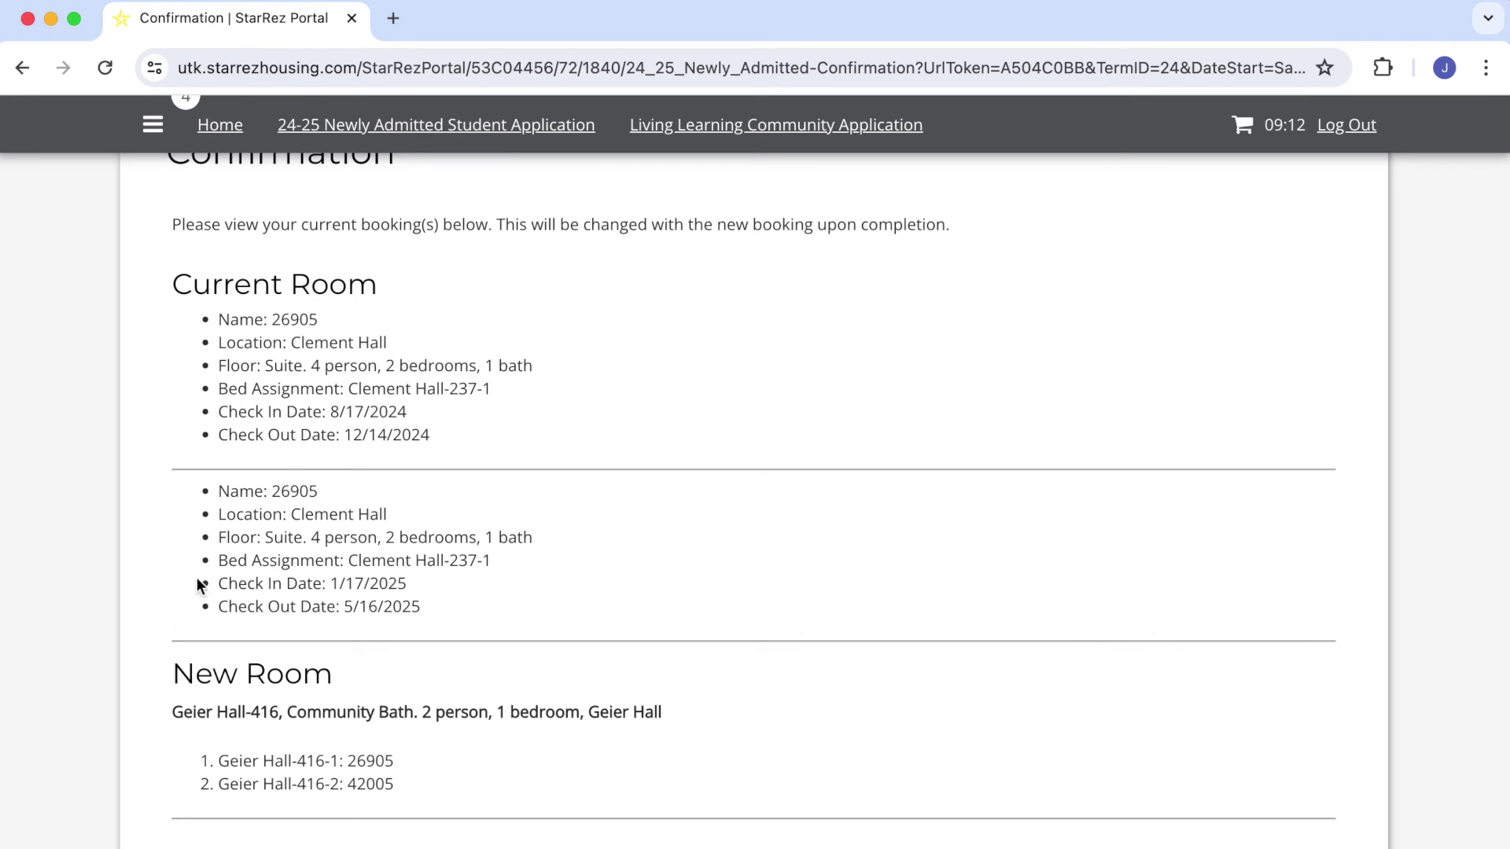
drag(163, 681, 343, 681)
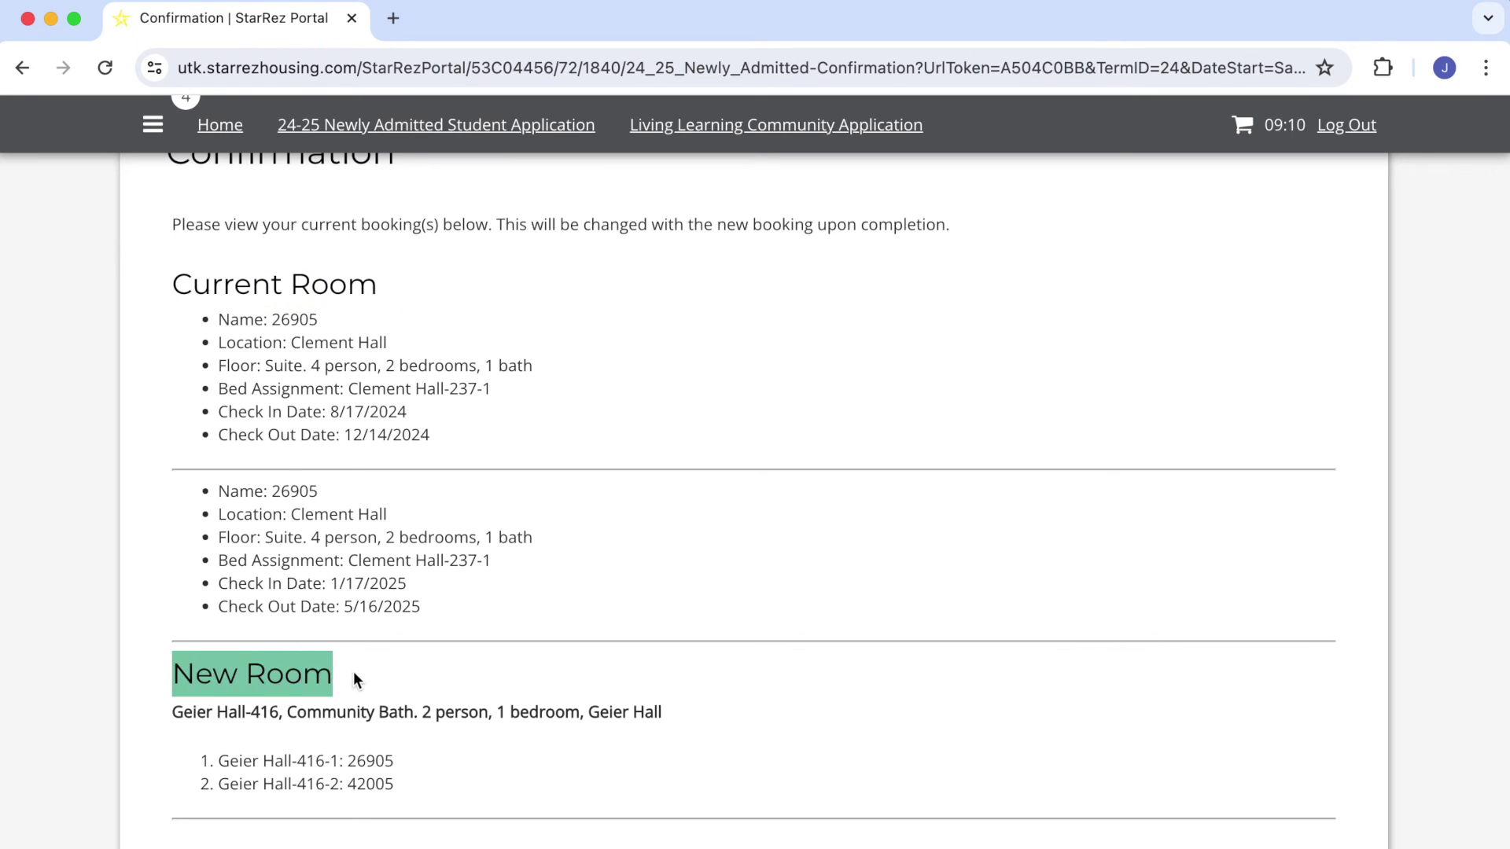
click(620, 793)
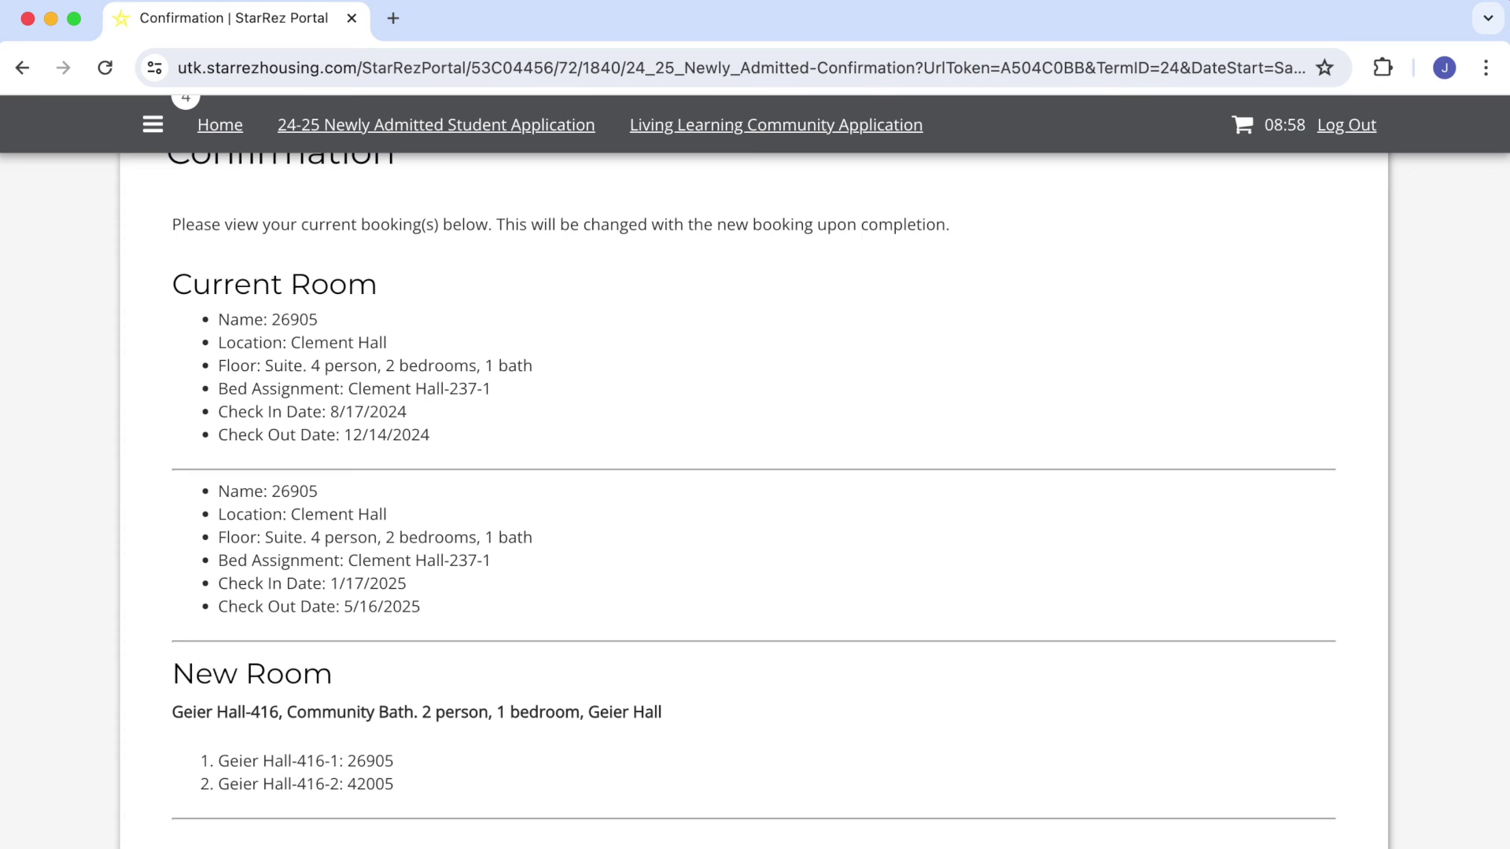
scroll(589, 823, down, 2)
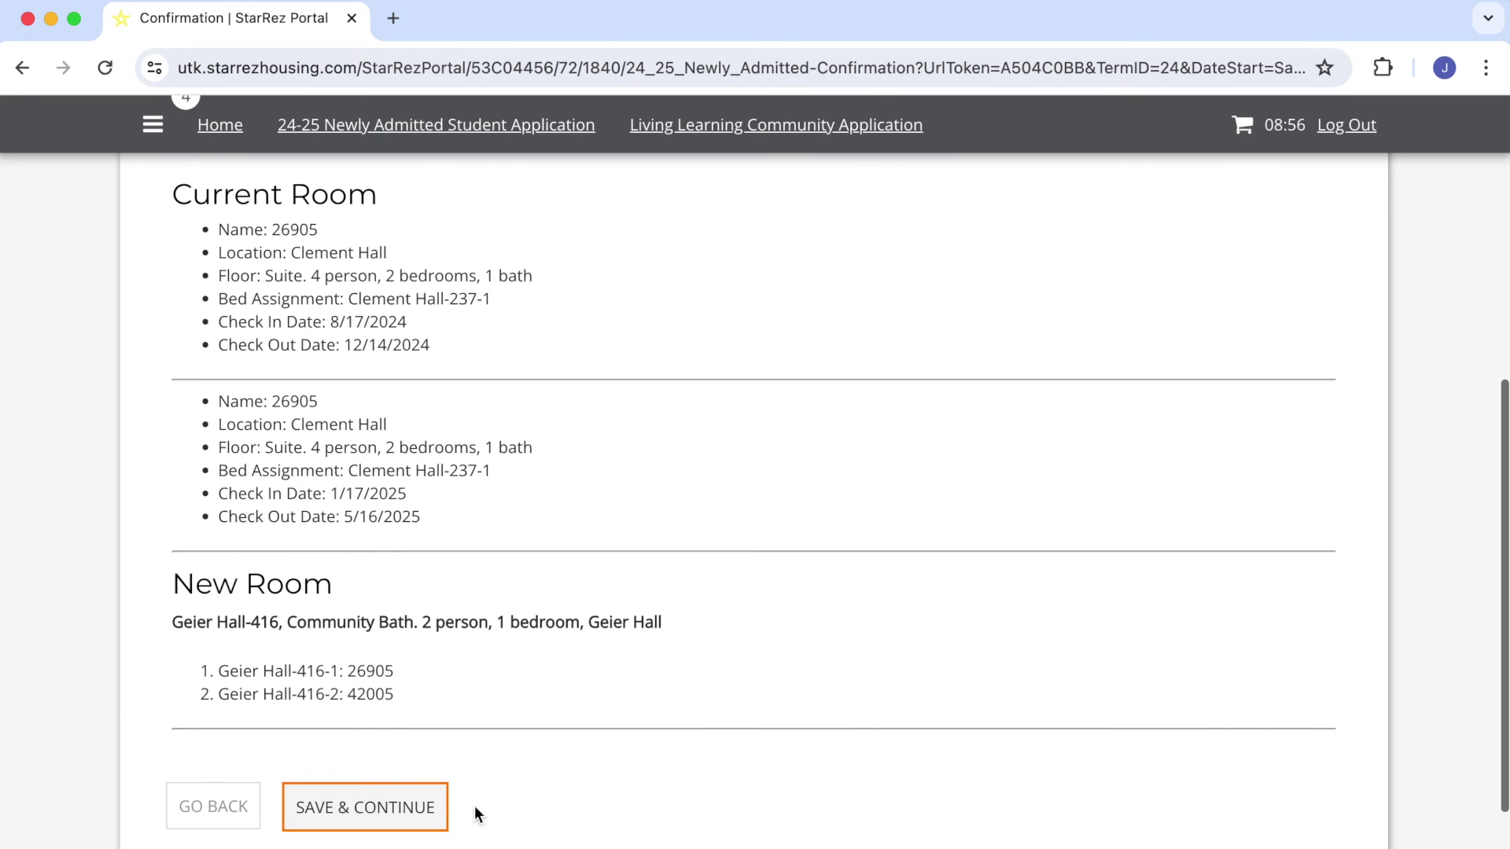
click(413, 809)
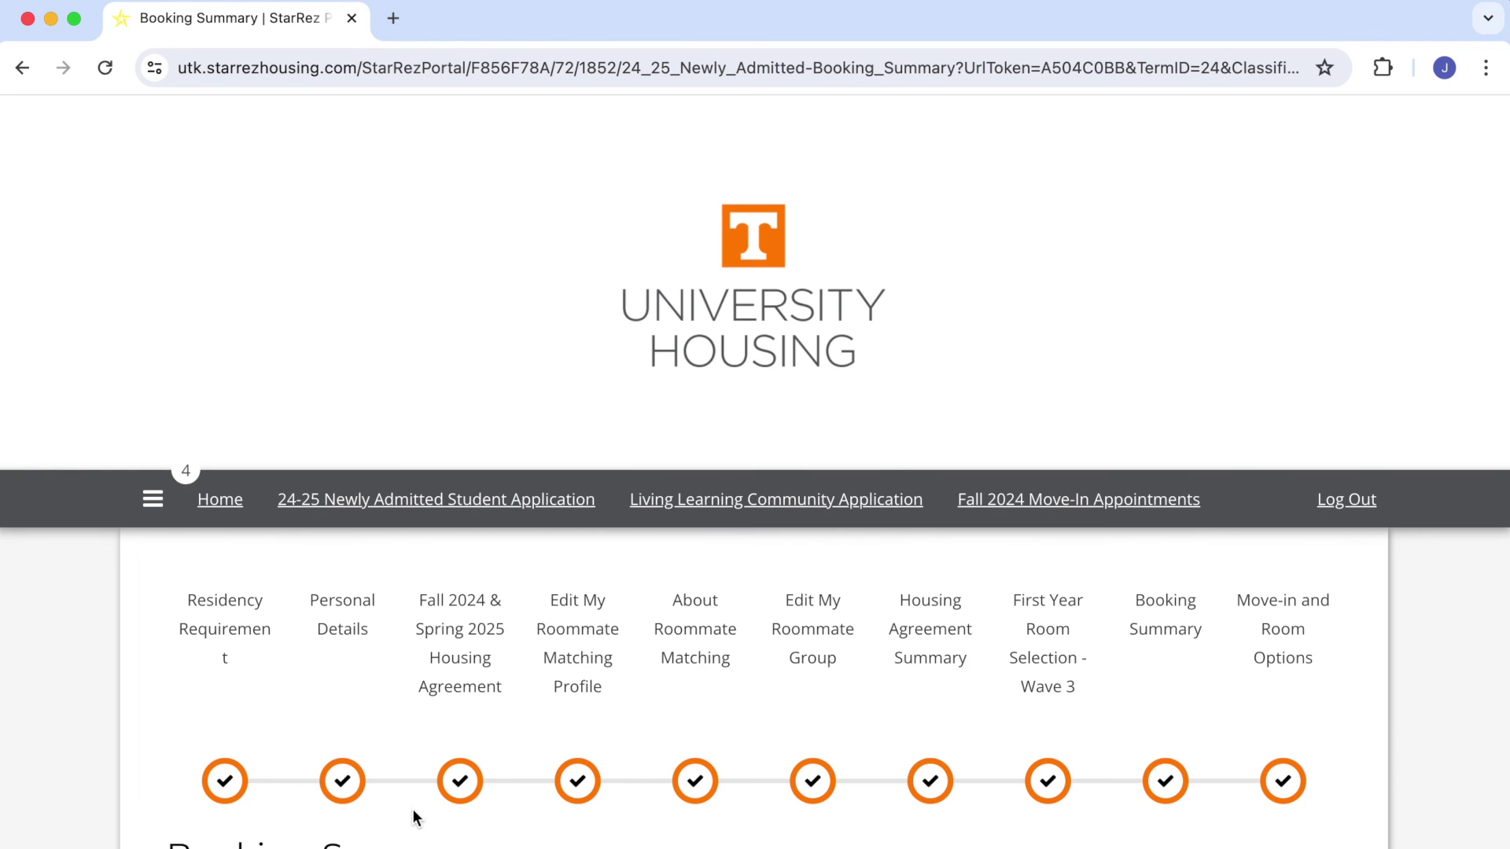
- Scroll the Booking Summary to the Geier Hall-416 details and roommate bed table
scroll(413, 811, down, 5)
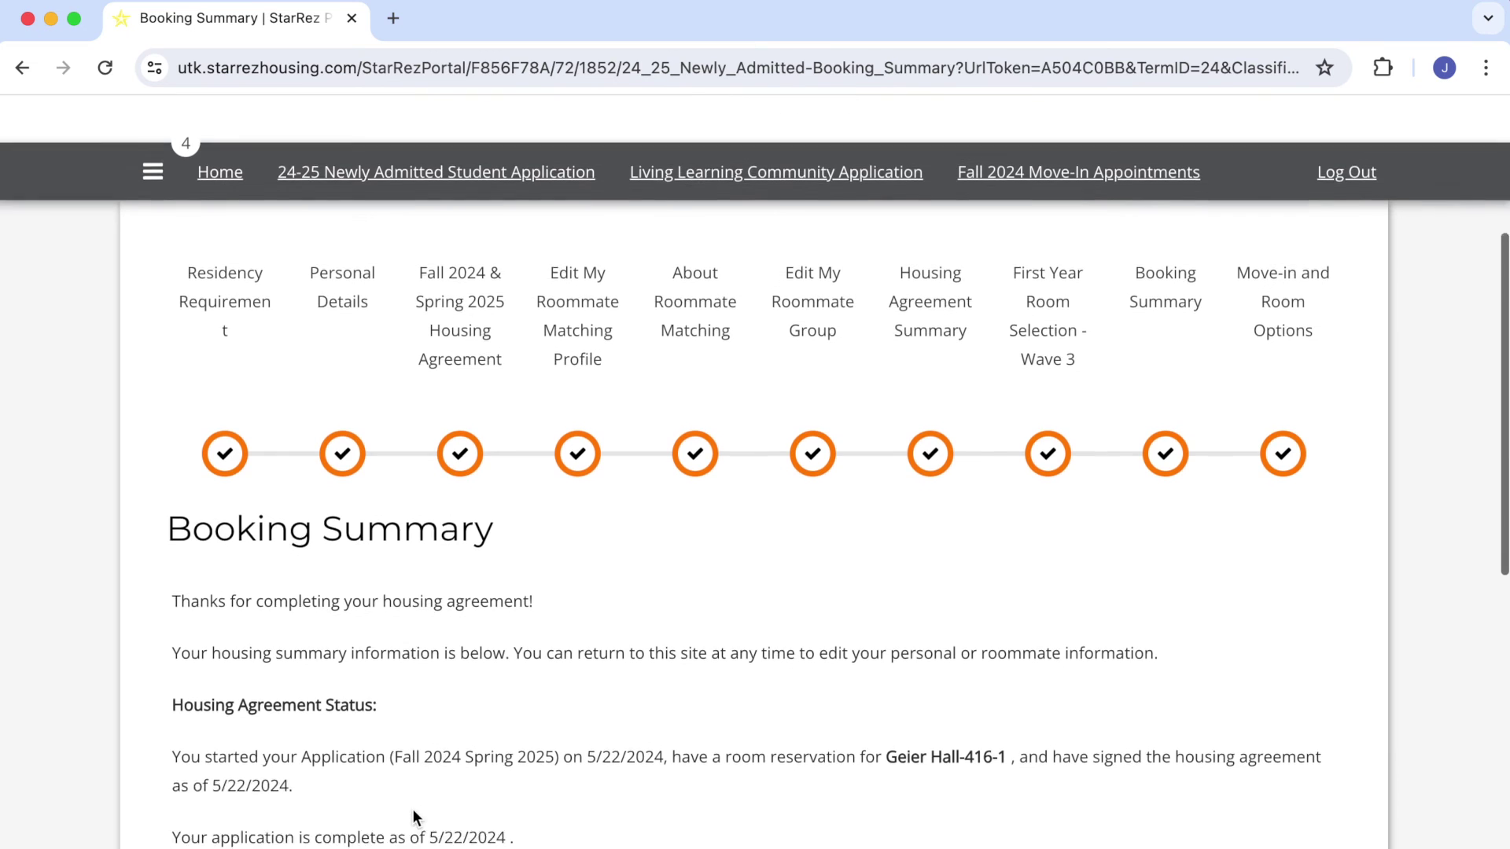
scroll(413, 811, down, 4)
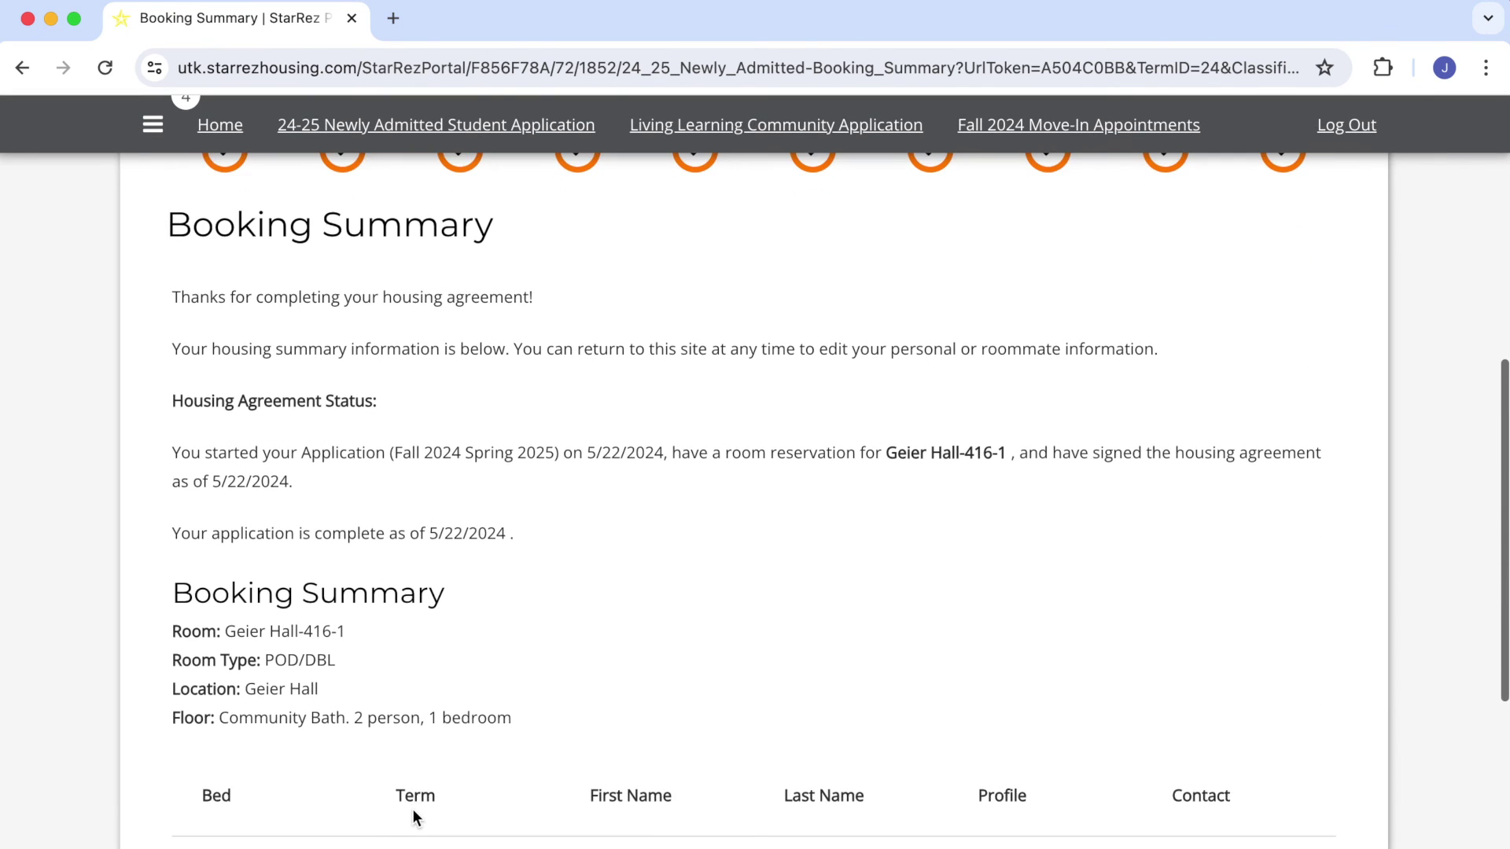
scroll(413, 815, down, 3)
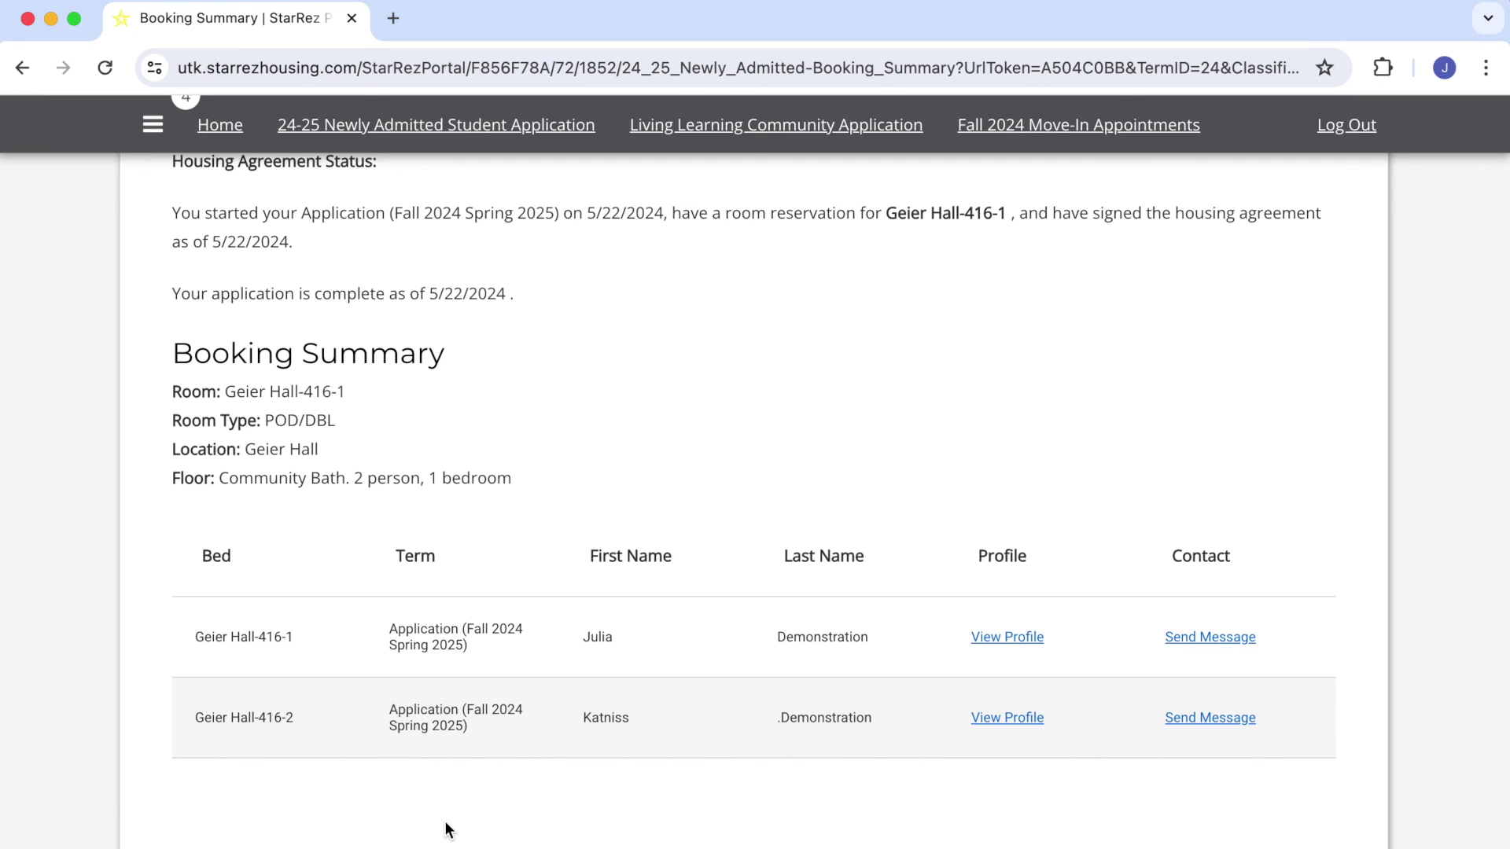
scroll(447, 830, down, 1)
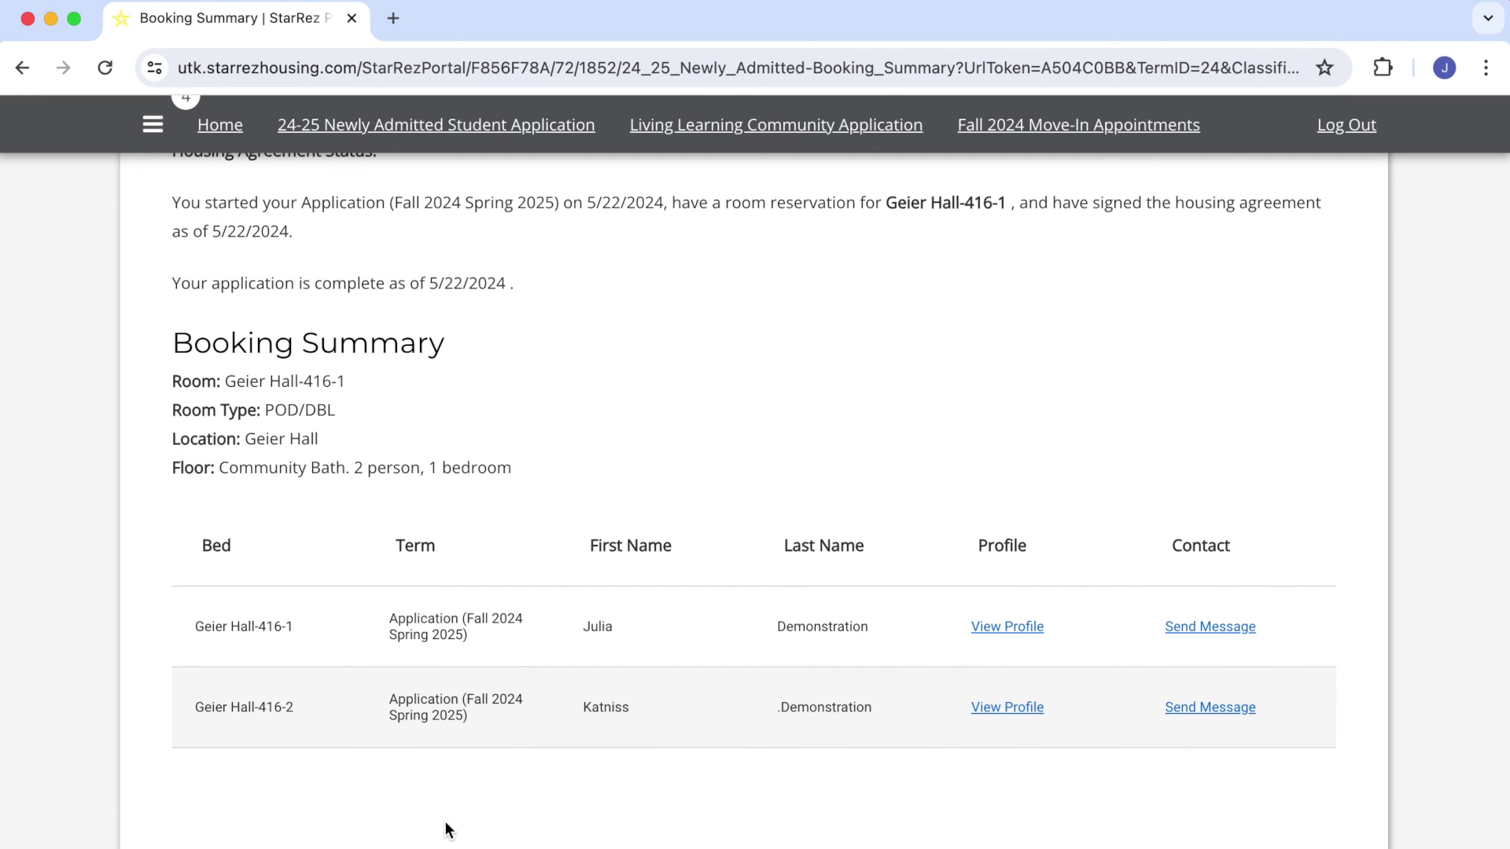